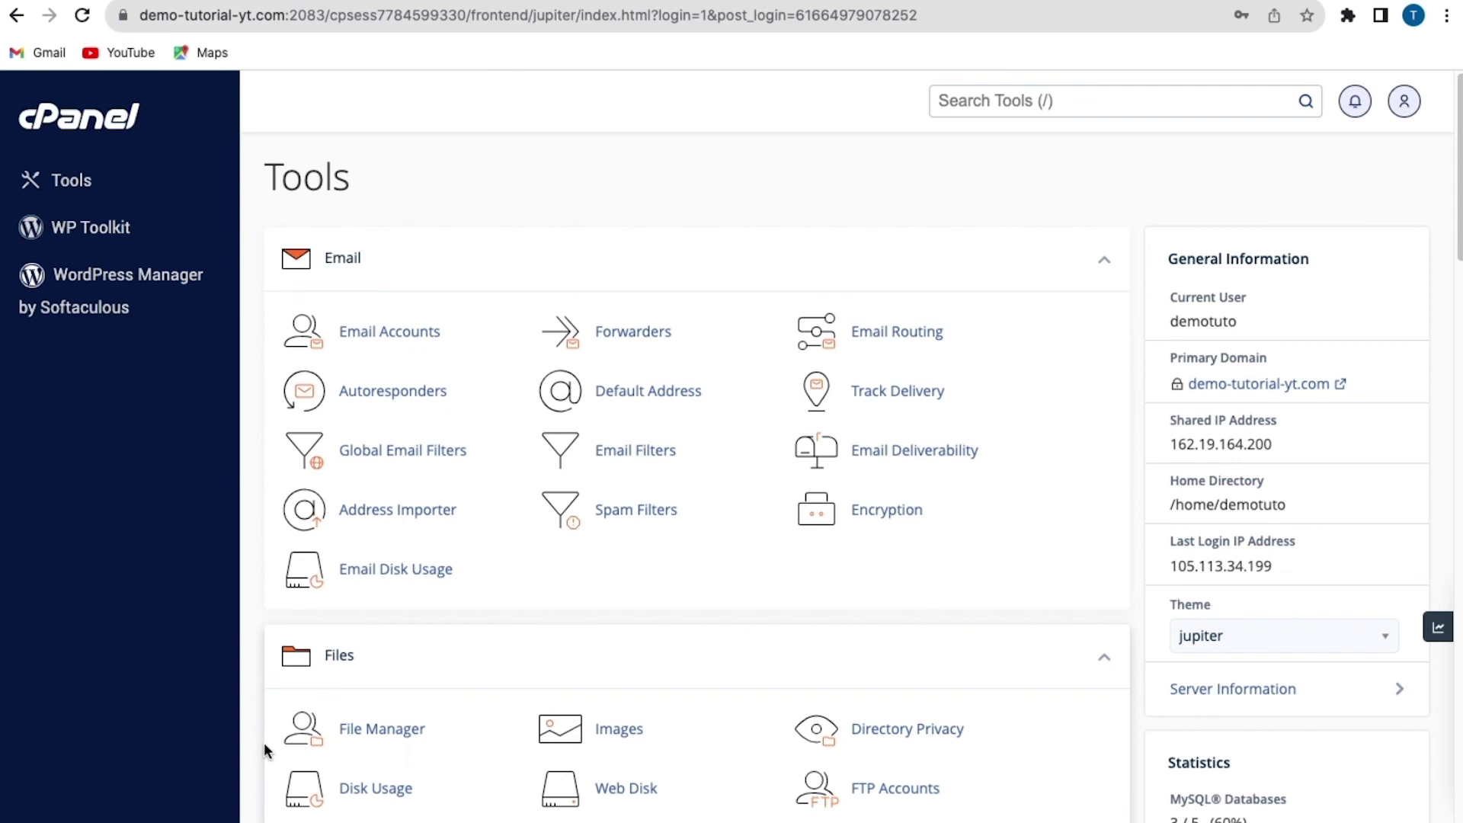
Open the File Manager, look at the contents of the public_html folder and return to the home directory
{"action": "scroll", "coordinate": [70, 607], "scroll_direction": "down", "scroll_amount": 2}
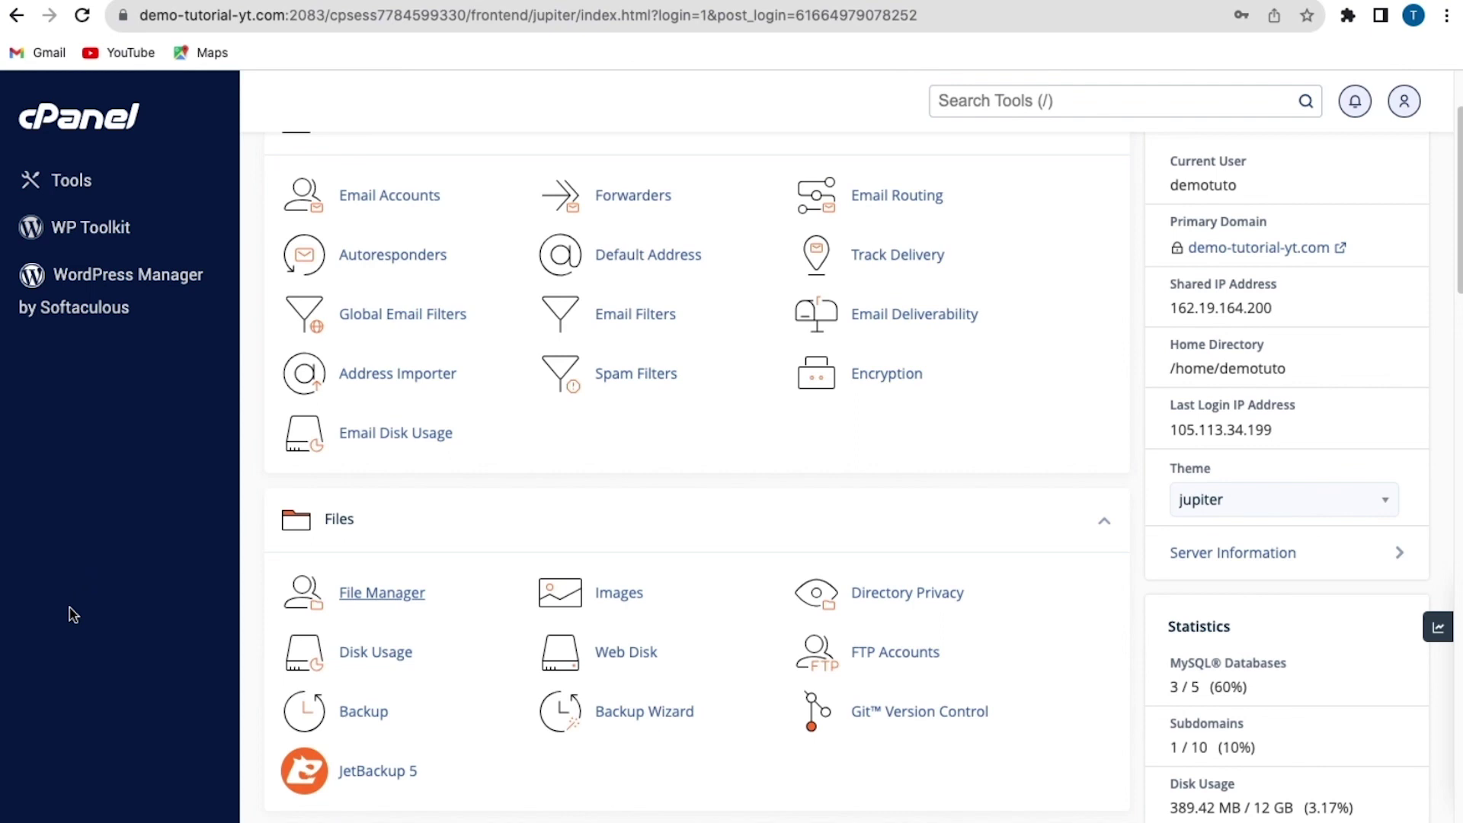
{"action": "left_click", "coordinate": [407, 594]}
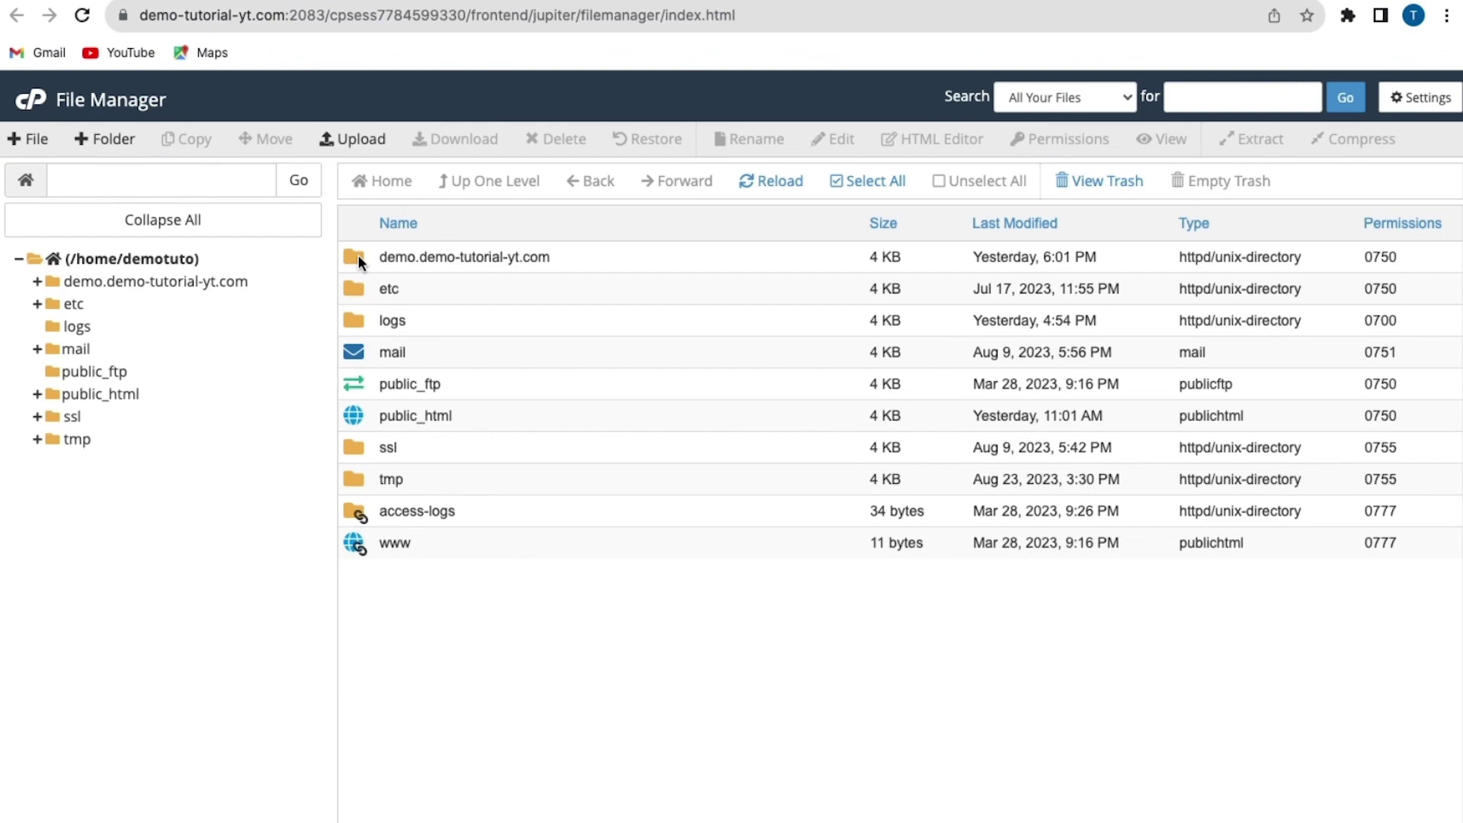
{"action": "double_click", "coordinate": [352, 417]}
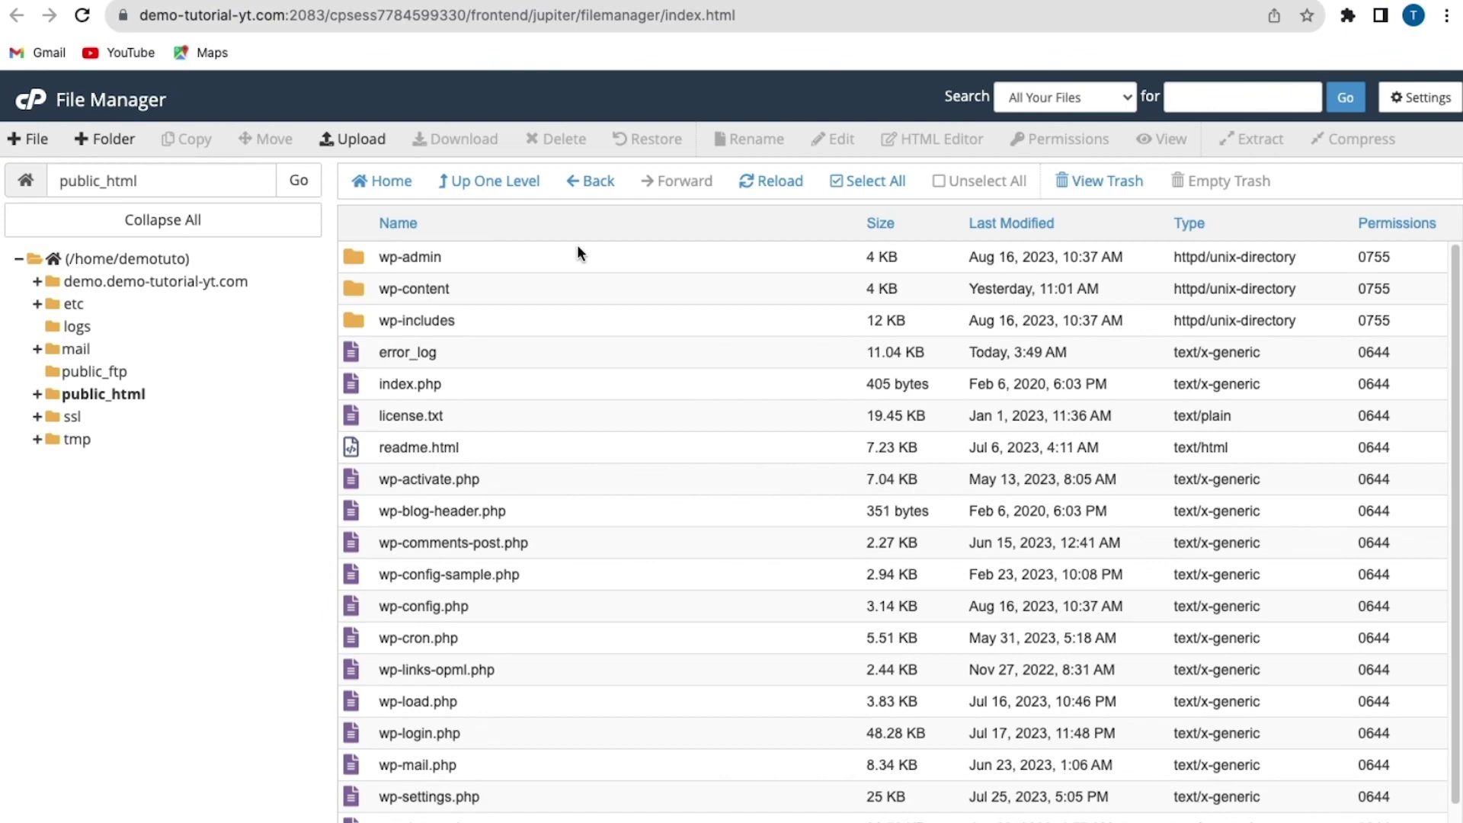
{"action": "left_click", "coordinate": [588, 183]}
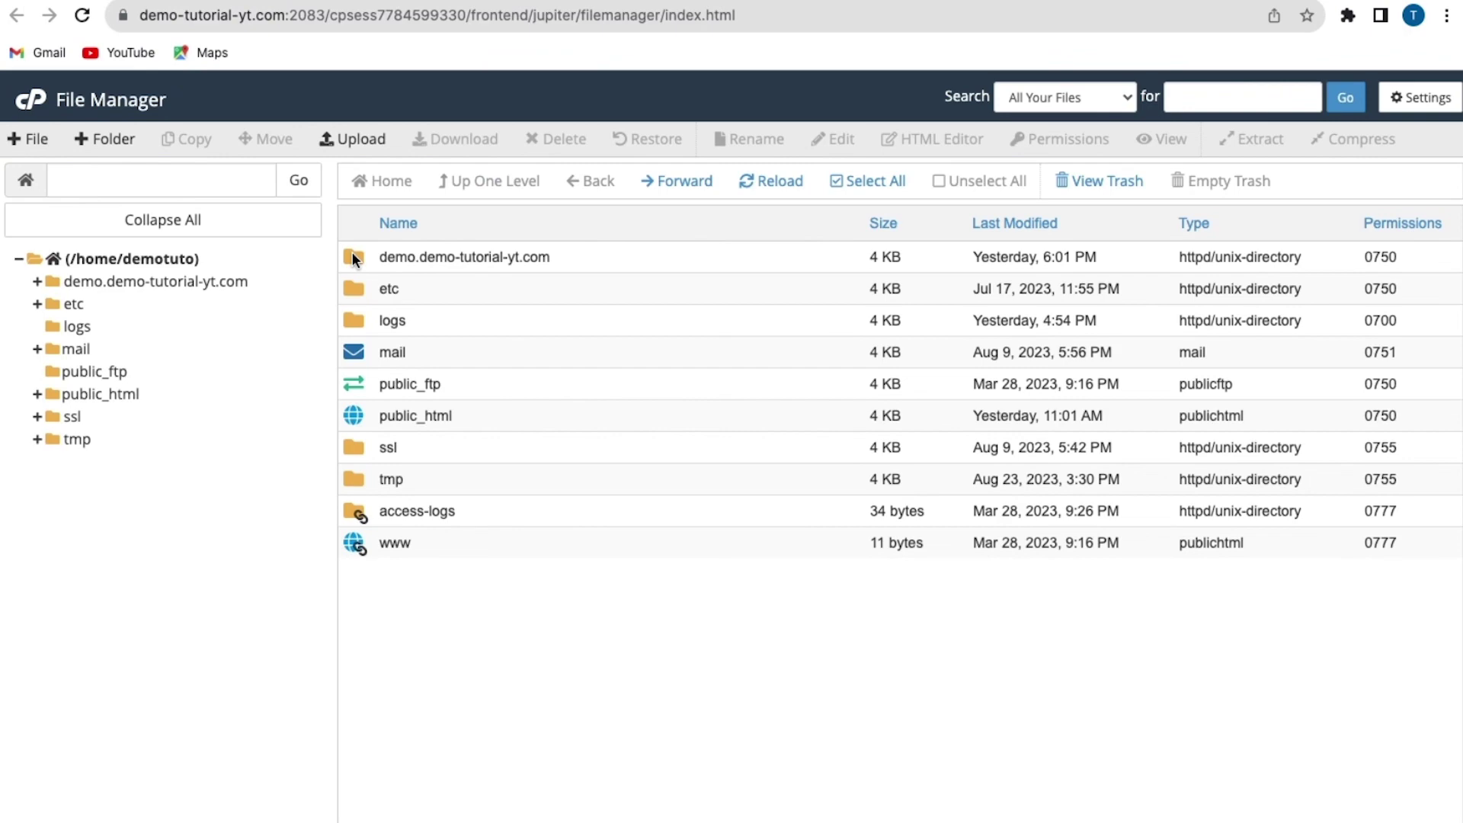
Open the demo.demo-tutorial-yt.com folder and turn on the display of hidden files (dotfiles)
{"action": "double_click", "coordinate": [353, 256]}
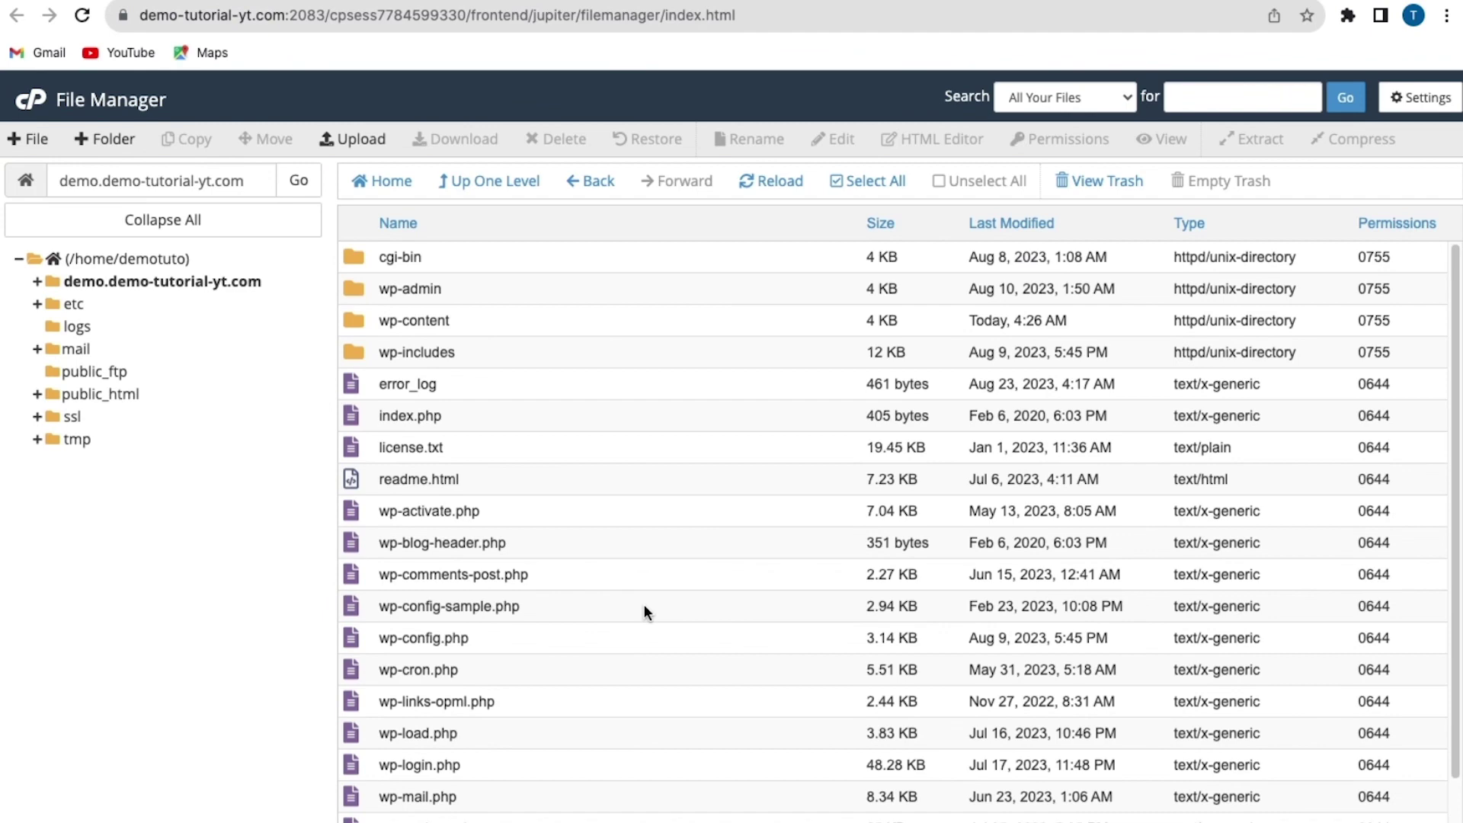
{"action": "scroll", "coordinate": [435, 595], "scroll_direction": "down", "scroll_amount": 1}
{"action": "scroll", "coordinate": [442, 571], "scroll_direction": "up", "scroll_amount": 1}
{"action": "left_click", "coordinate": [1416, 96]}
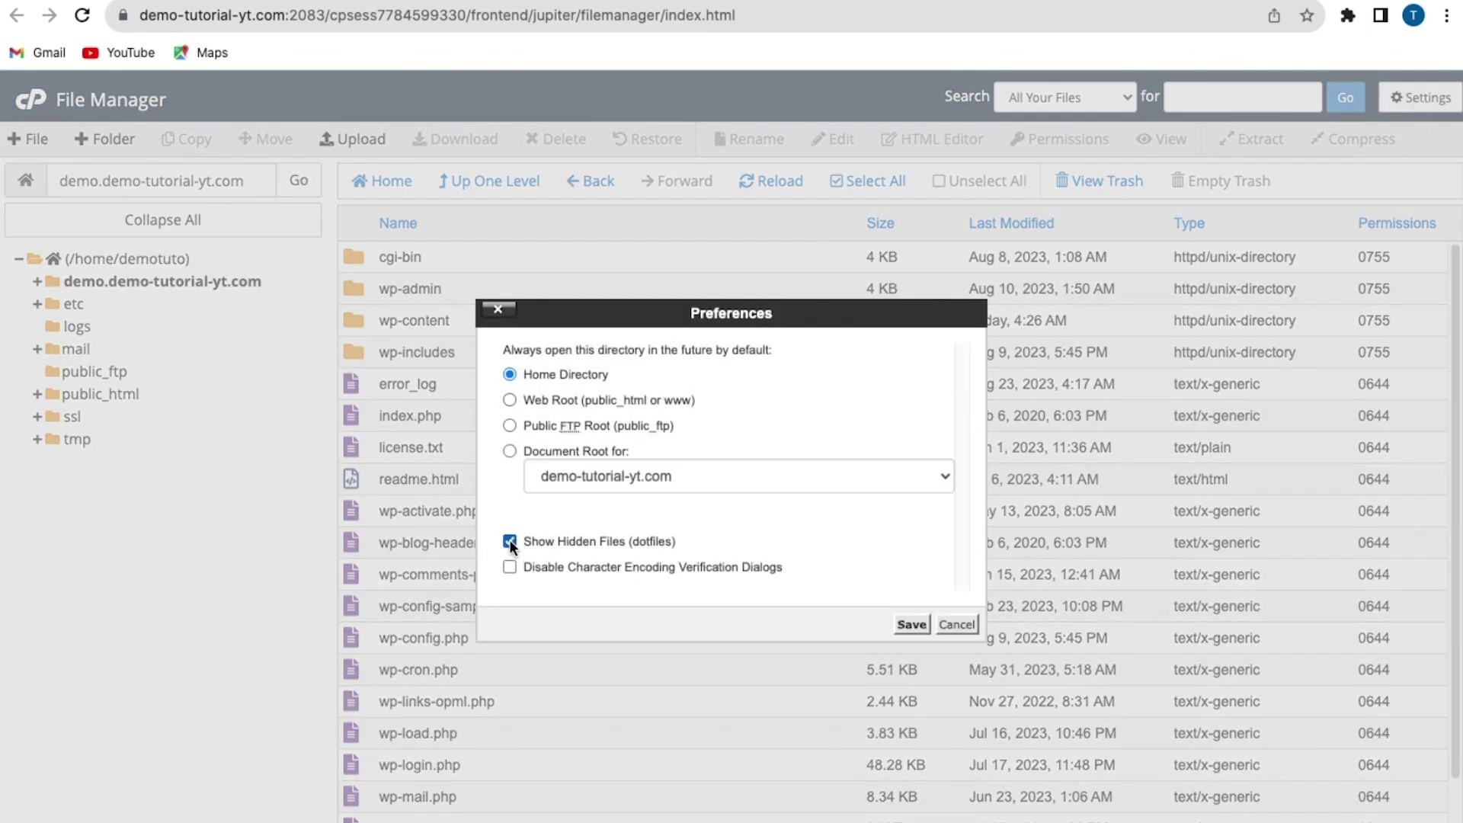
{"action": "left_click", "coordinate": [924, 623]}
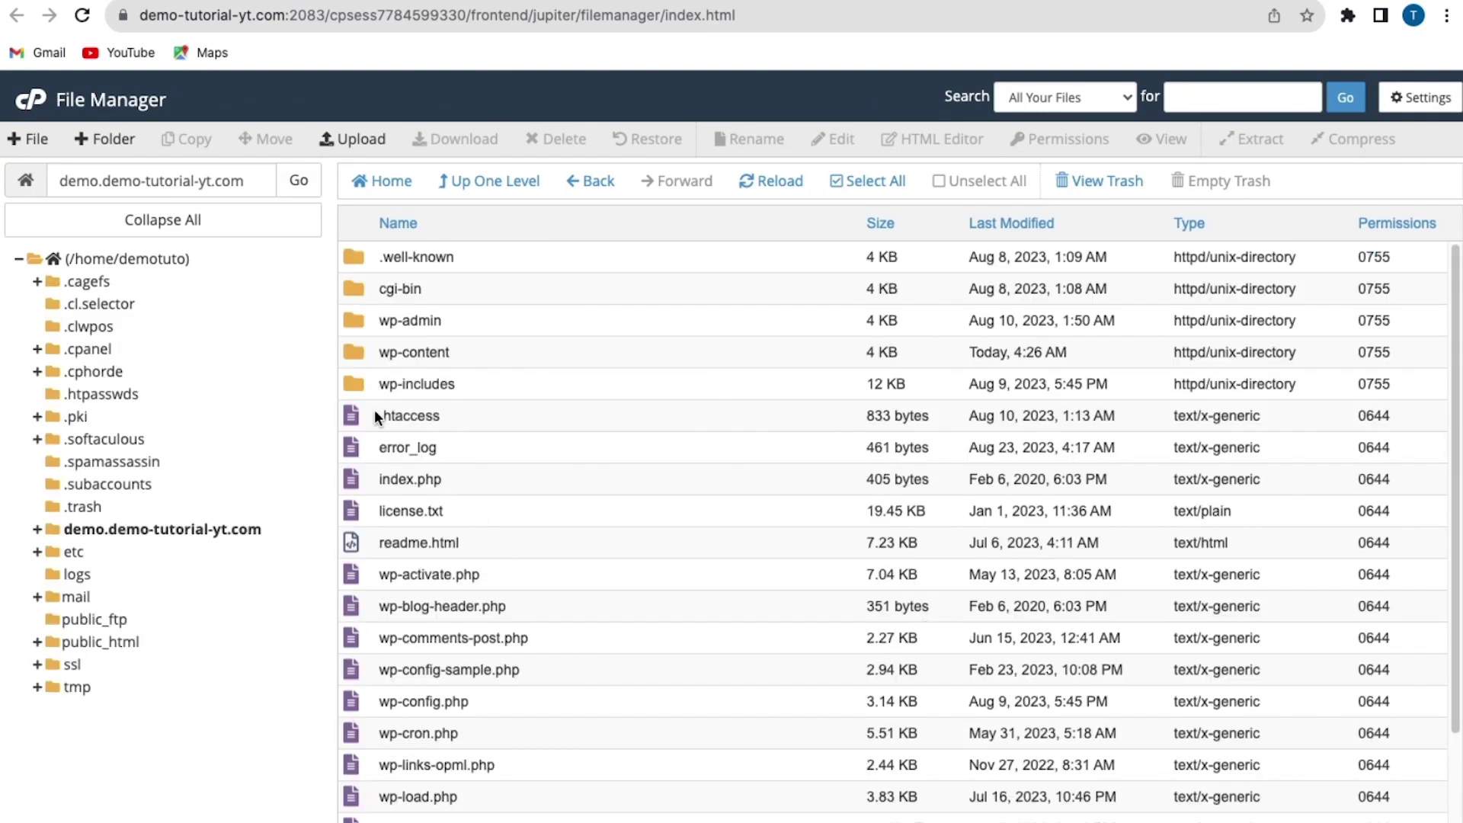
Rename the .htaccess file in the demo.demo-tutorial-yt.com folder to .htaccessOldv
{"action": "right_click", "coordinate": [436, 419]}
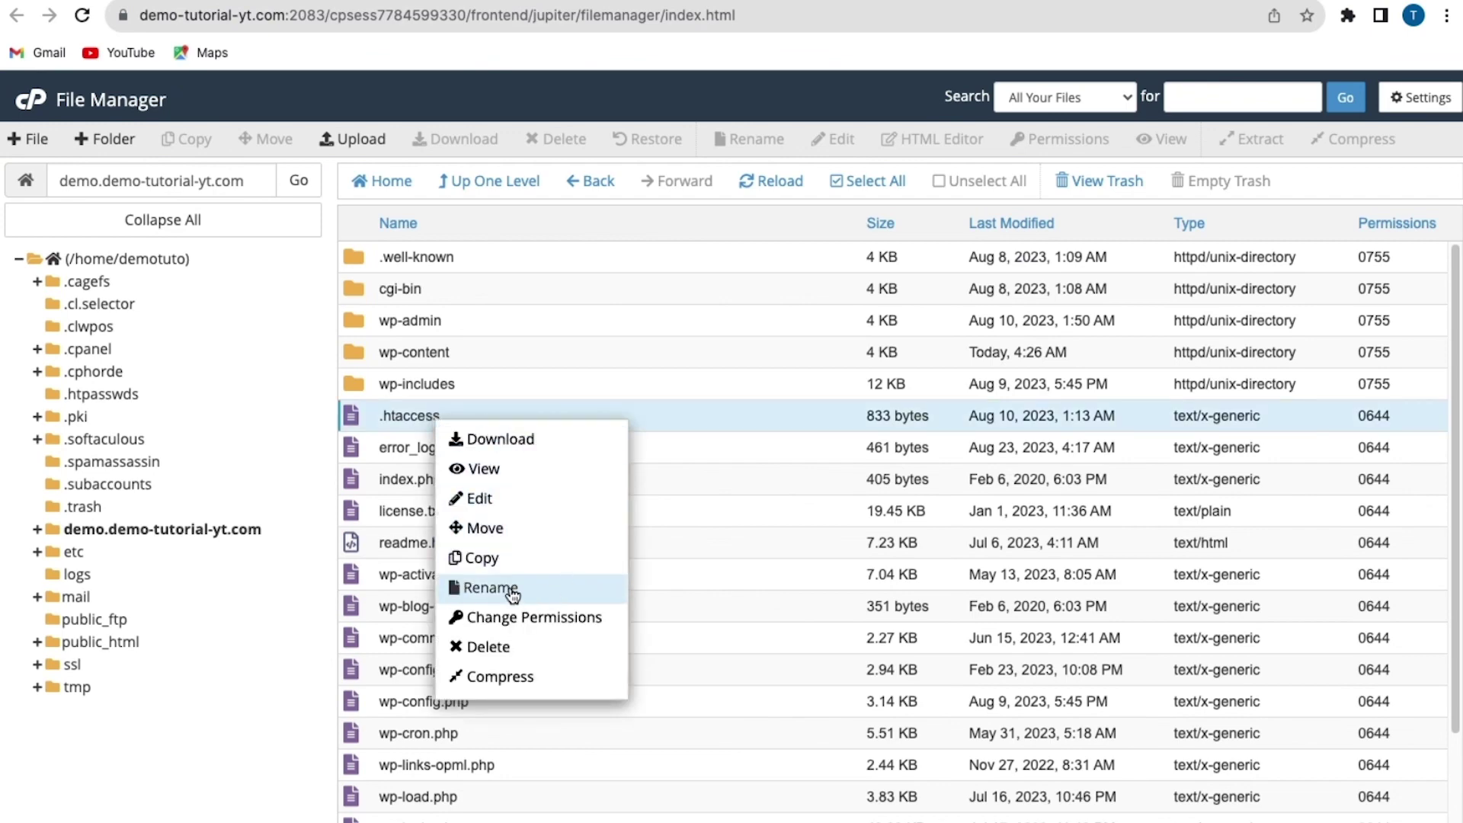
{"action": "left_click", "coordinate": [480, 588]}
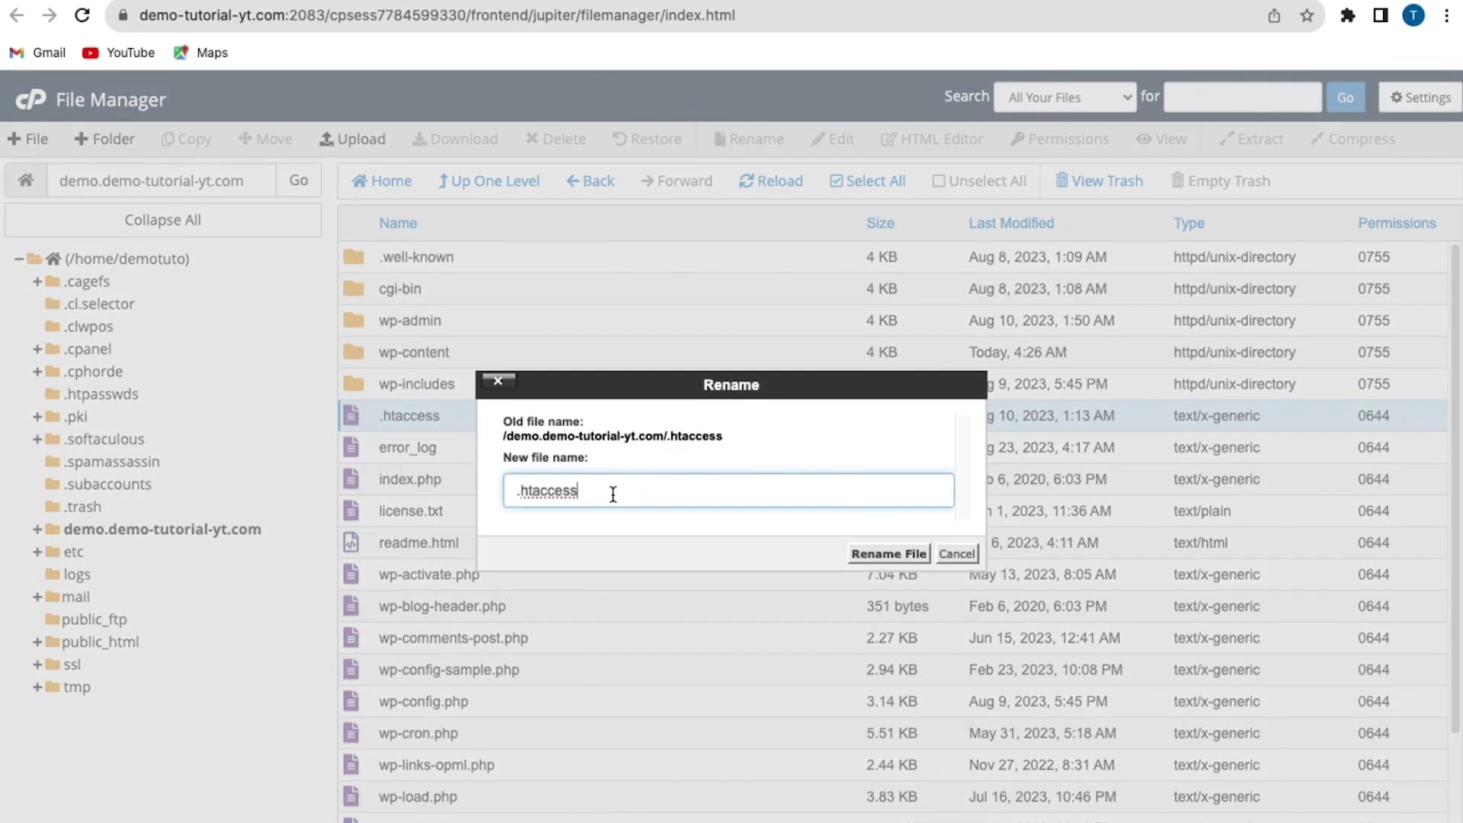
{"action": "type", "text": "Oldv"}
{"action": "left_click", "coordinate": [867, 552]}
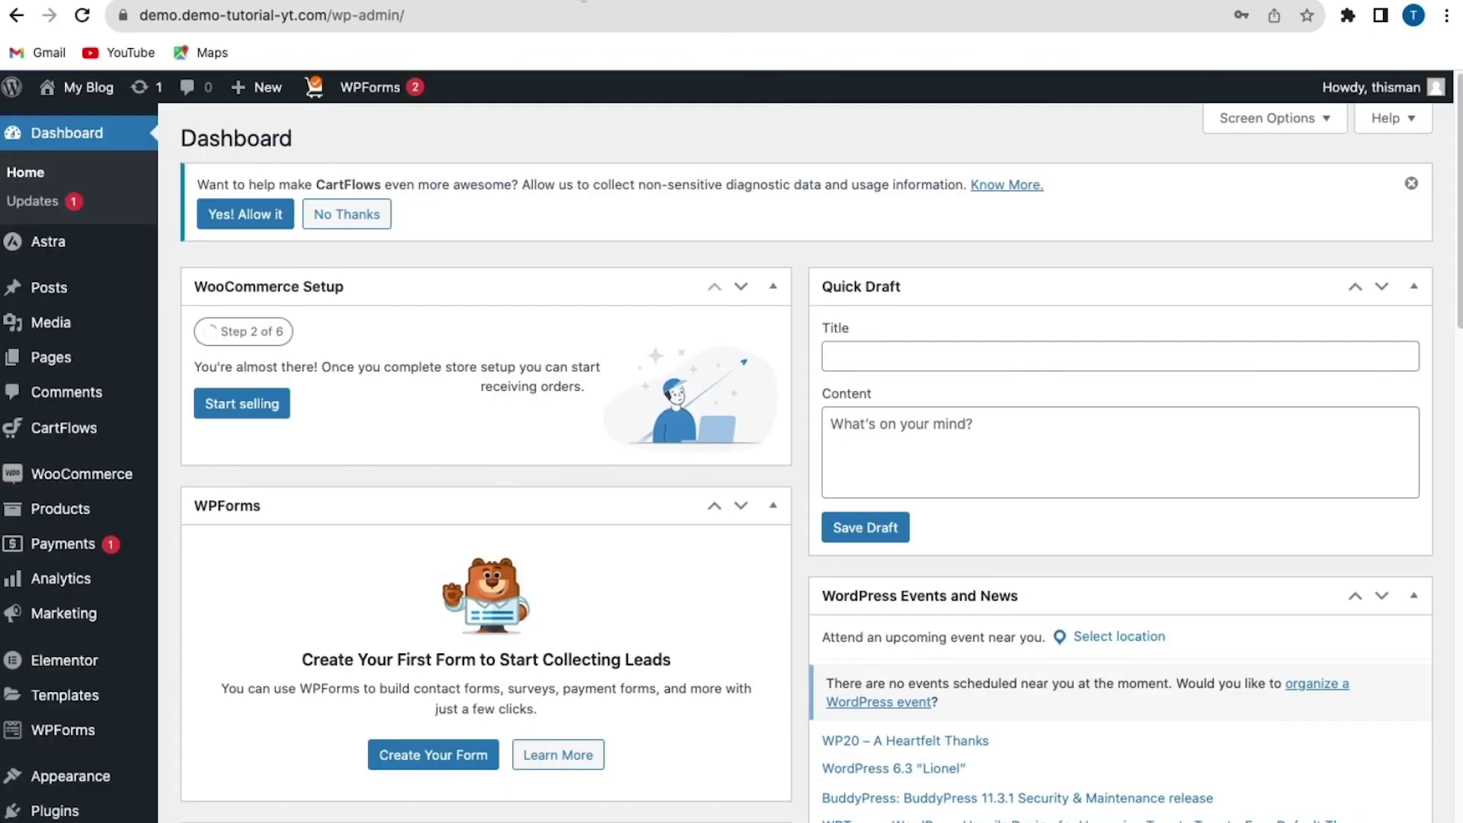
Switch to the WordPress dashboard of the demo site, open the Permalinks settings and save them
{"action": "mouse_move", "coordinate": [51, 530]}
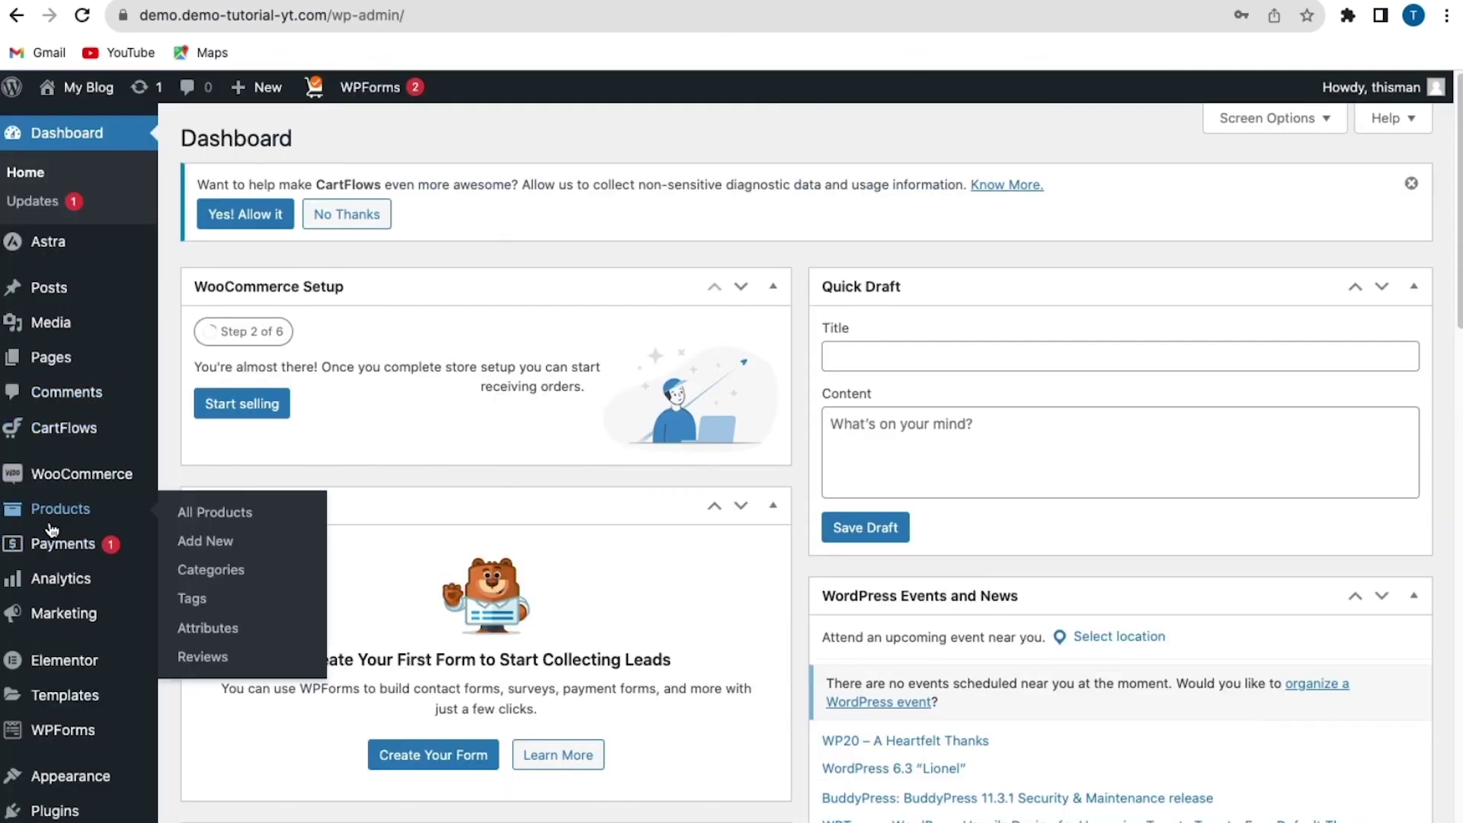
{"action": "scroll", "coordinate": [51, 530], "scroll_direction": "down", "scroll_amount": 2}
{"action": "mouse_move", "coordinate": [54, 812]}
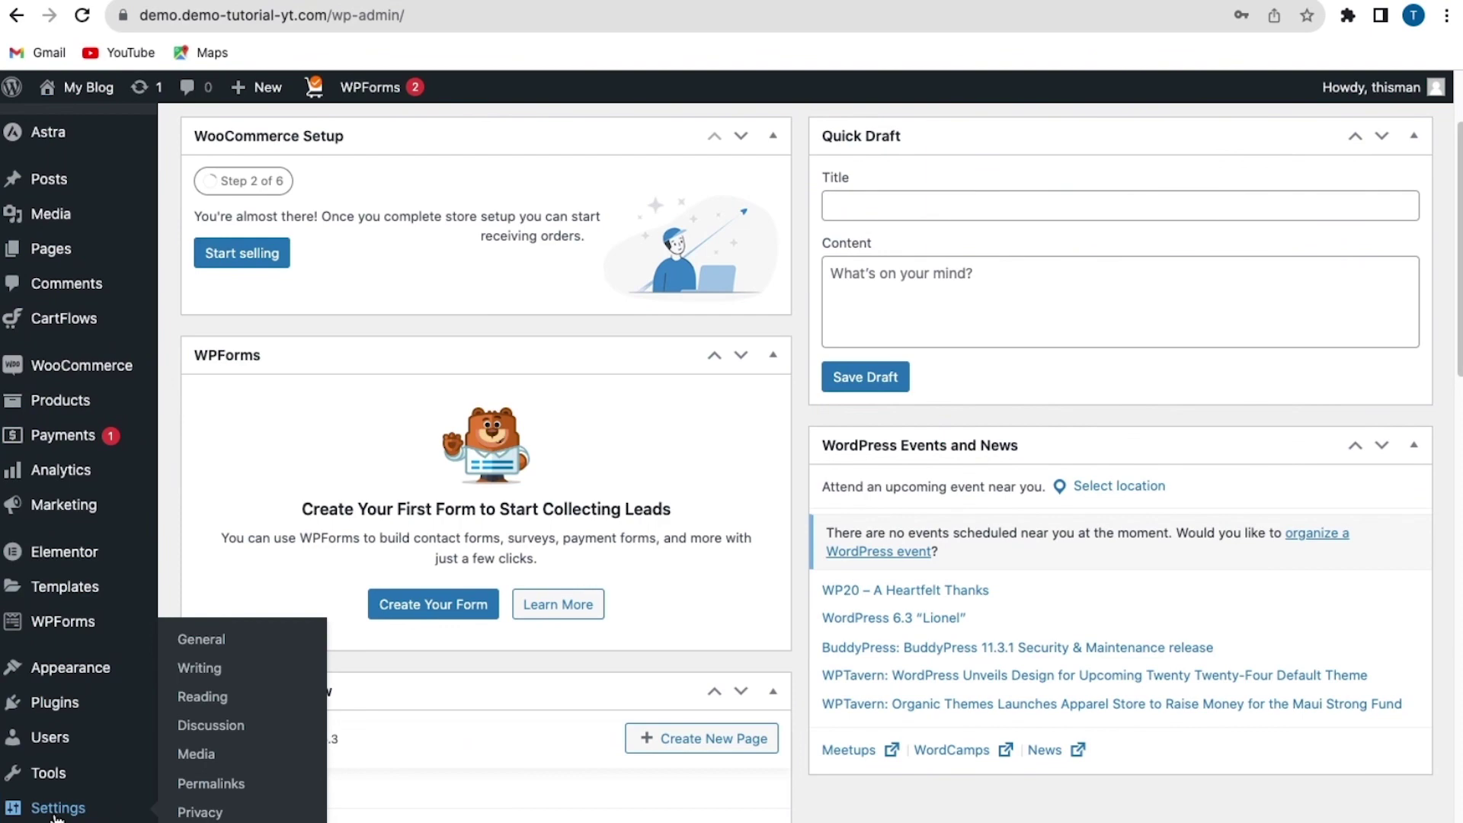
{"action": "left_click", "coordinate": [221, 795]}
{"action": "scroll", "coordinate": [262, 747], "scroll_direction": "down", "scroll_amount": 12}
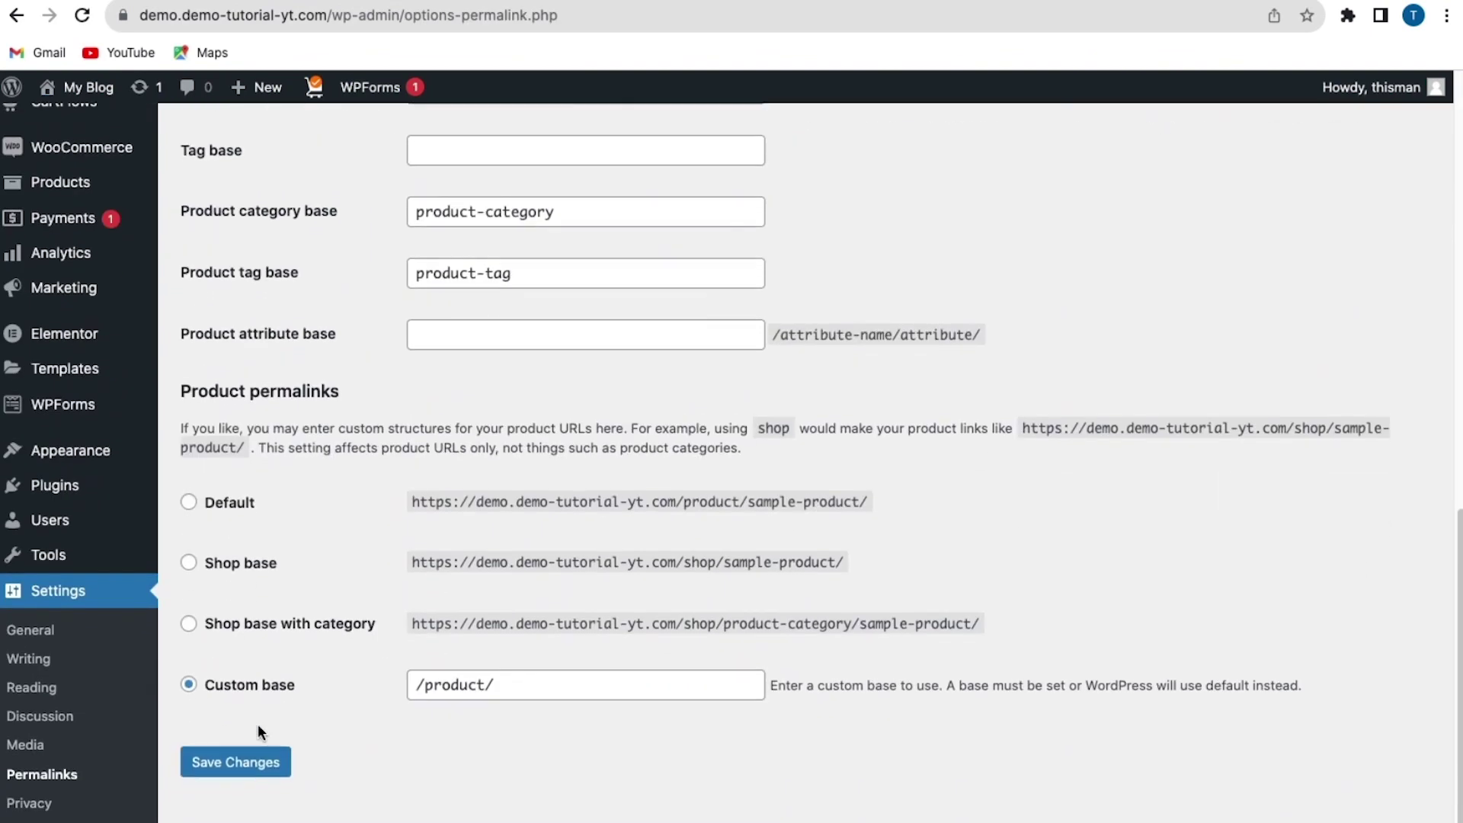
{"action": "left_click", "coordinate": [271, 771]}
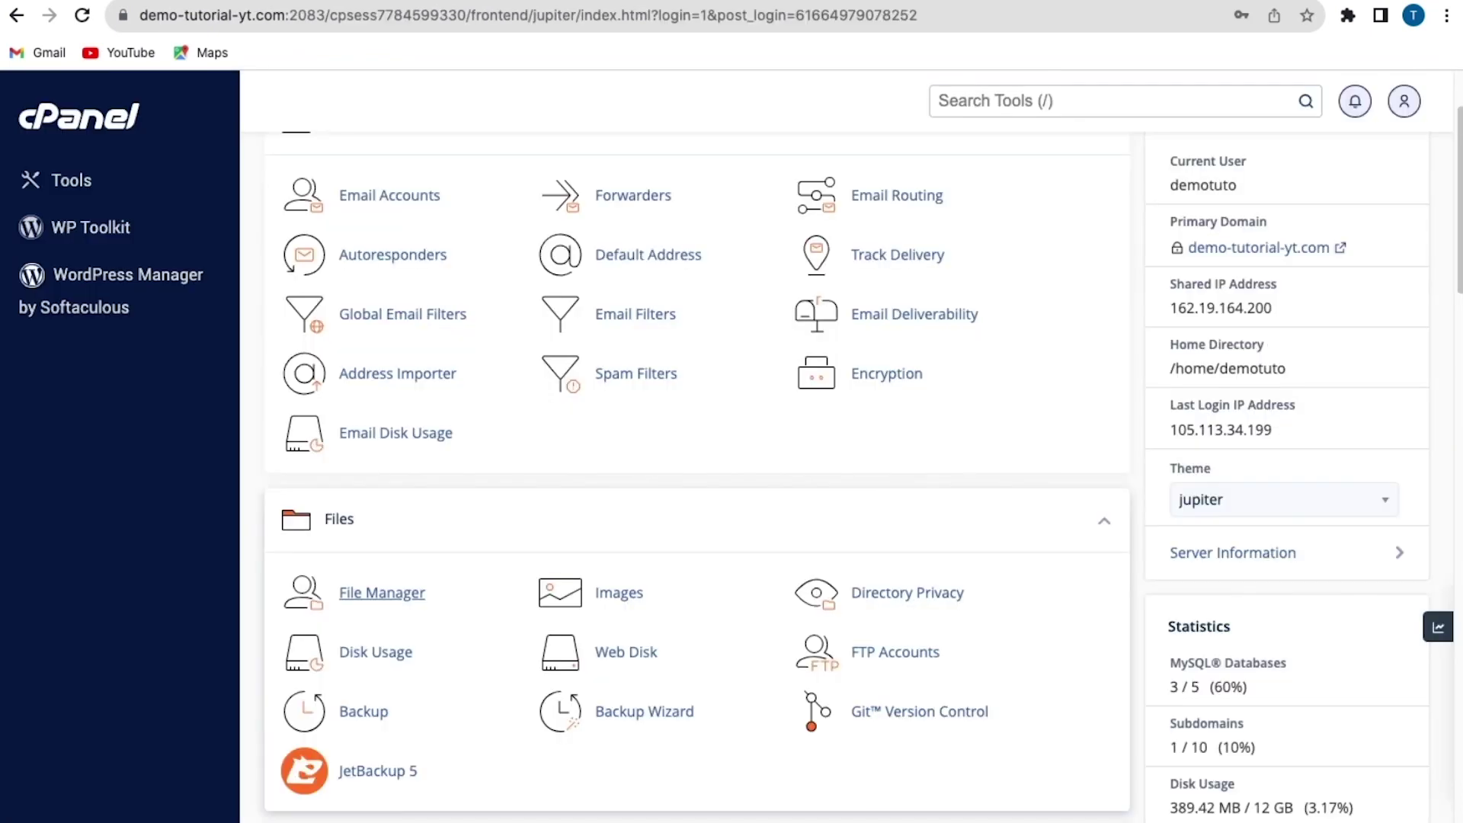
Switch back to cPanel, open the File Manager and turn off the display of hidden files (dotfiles)
{"action": "left_click", "coordinate": [358, 593]}
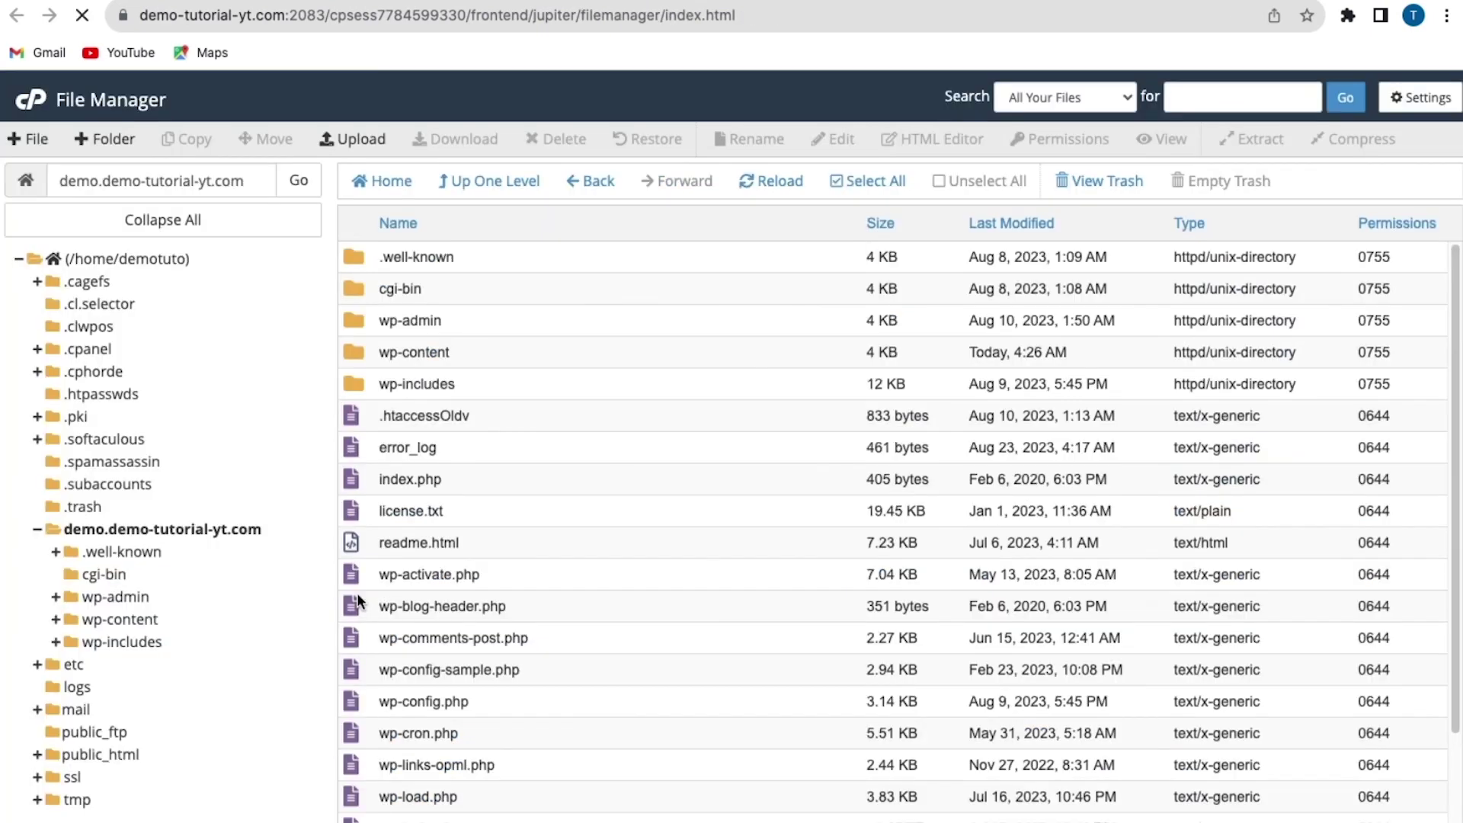
{"action": "left_click", "coordinate": [1422, 98]}
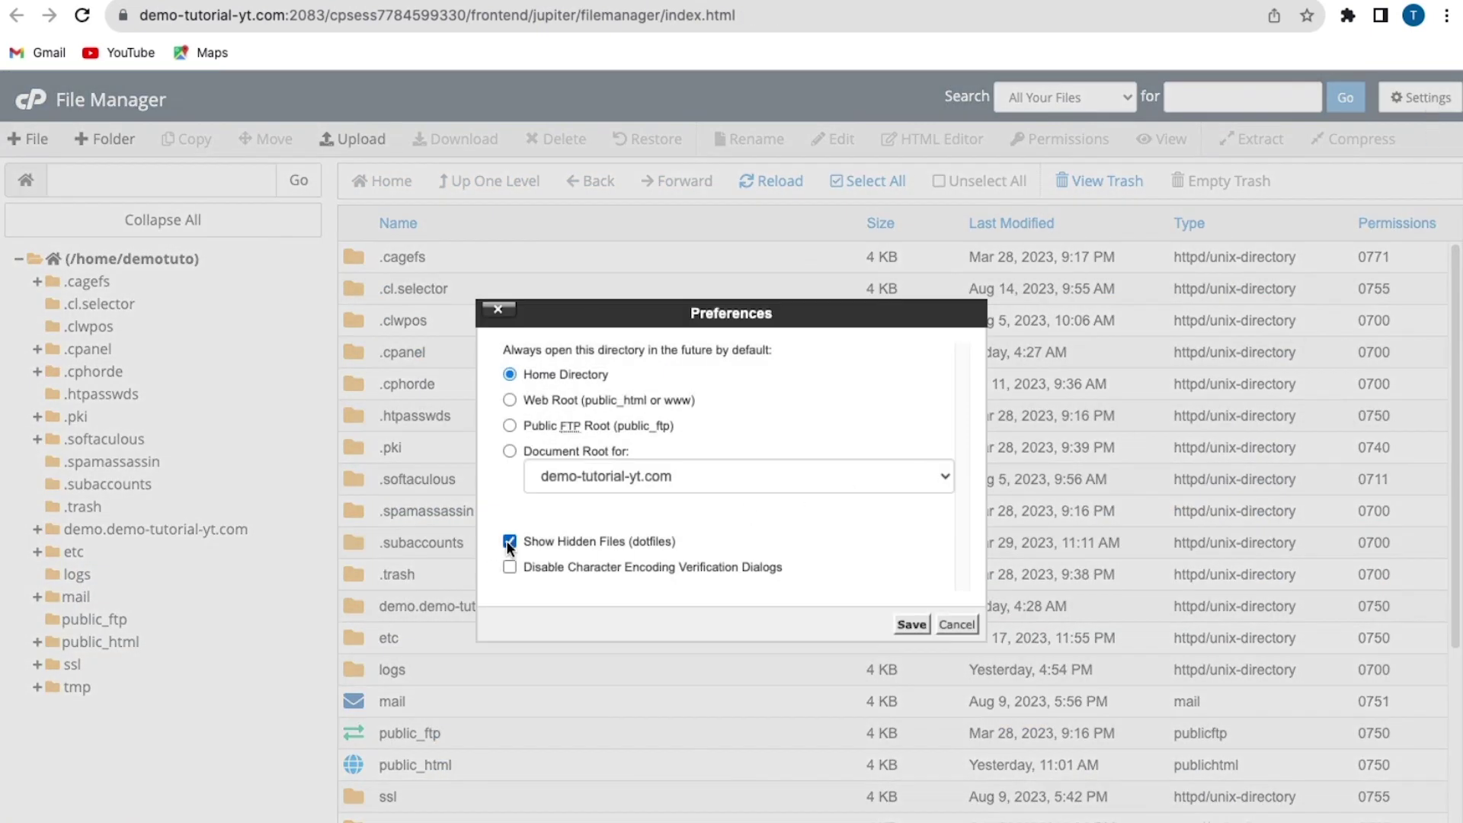
{"action": "left_click", "coordinate": [911, 626]}
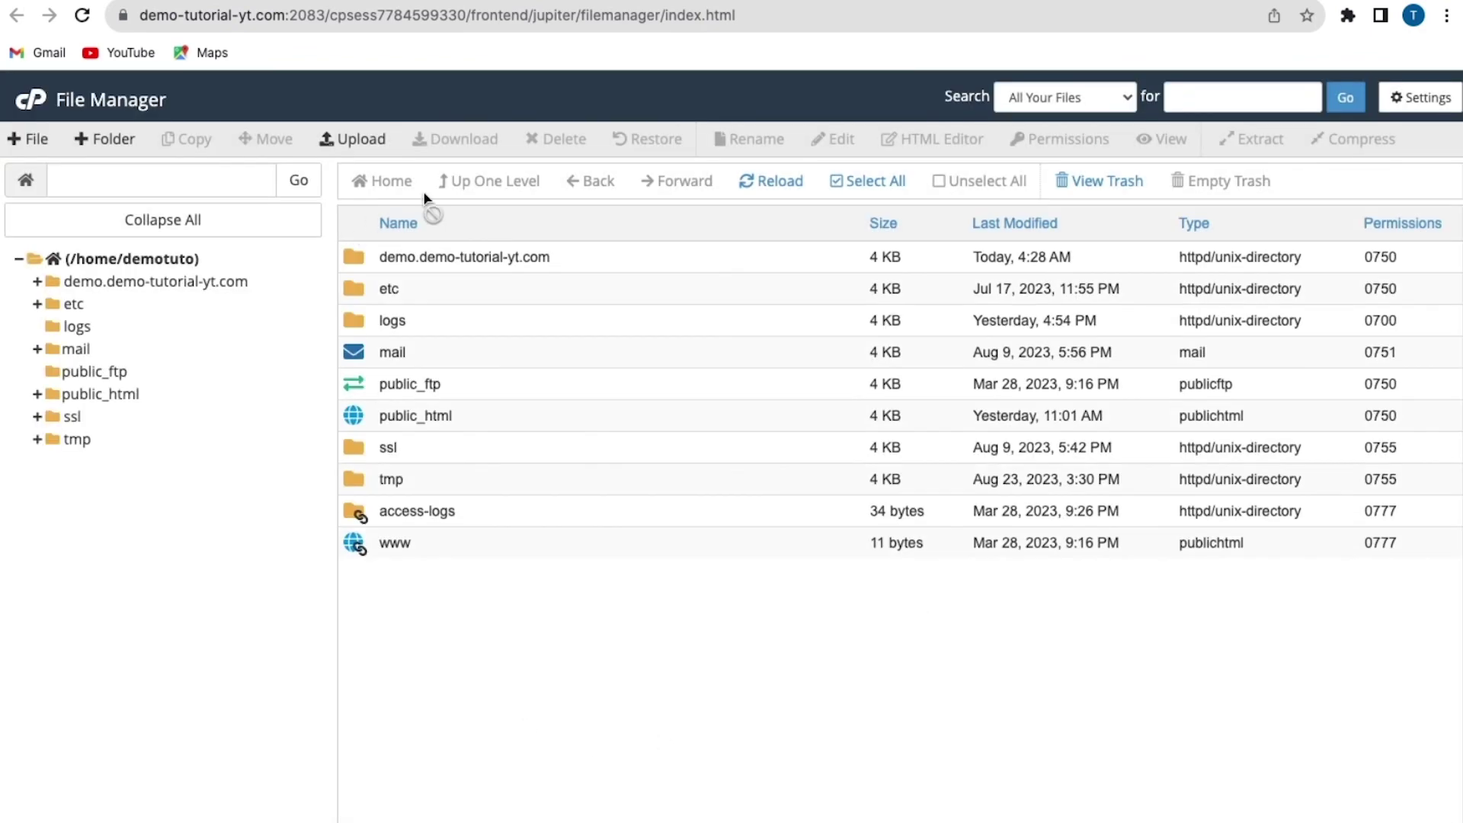
In the wp-content folder of demo.demo-tutorial-yt.com, rename the plugins folder to pluginsold
{"action": "double_click", "coordinate": [353, 259]}
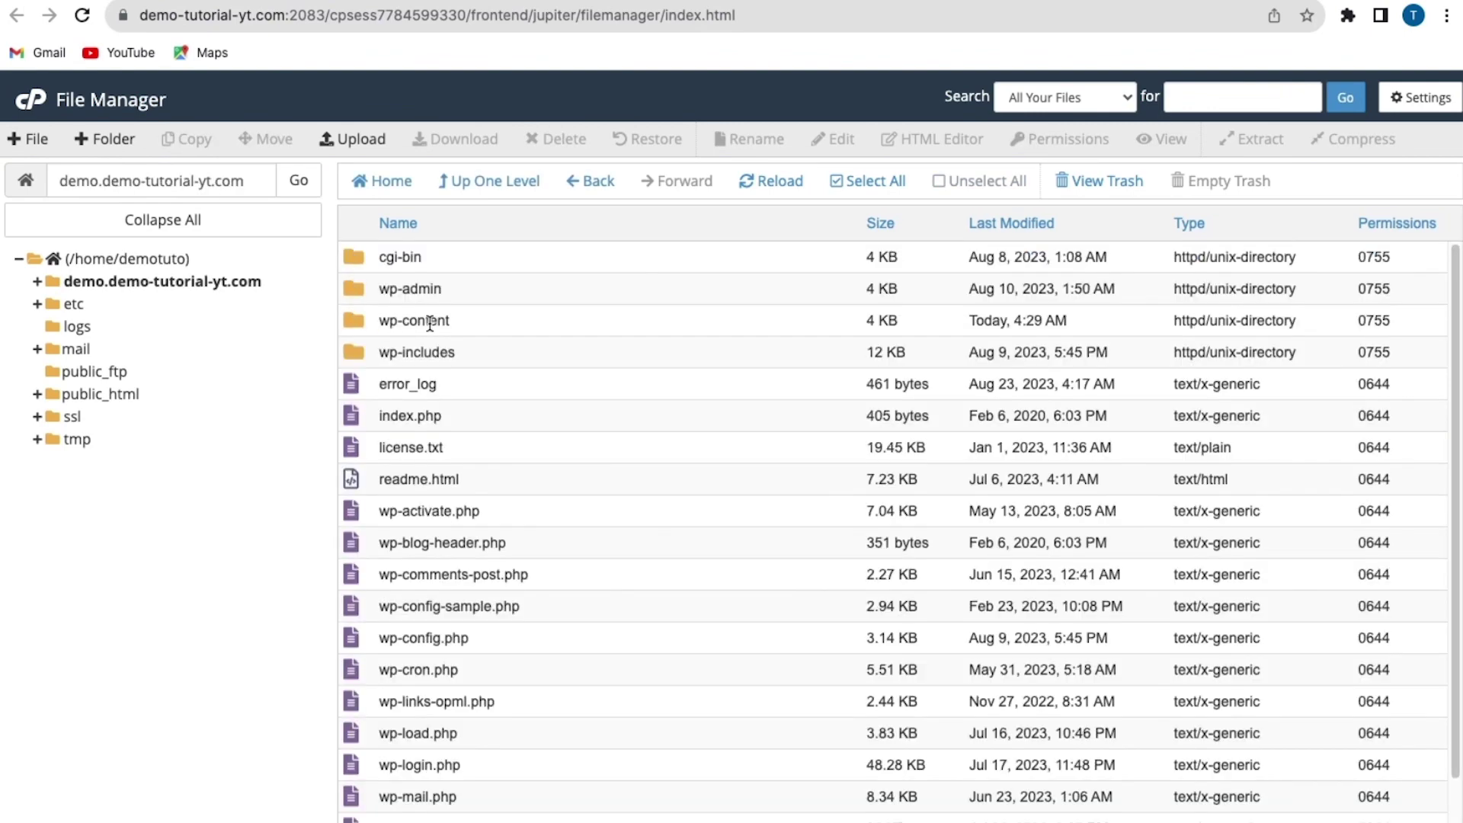
{"action": "left_click", "coordinate": [359, 324]}
{"action": "double_click", "coordinate": [358, 320]}
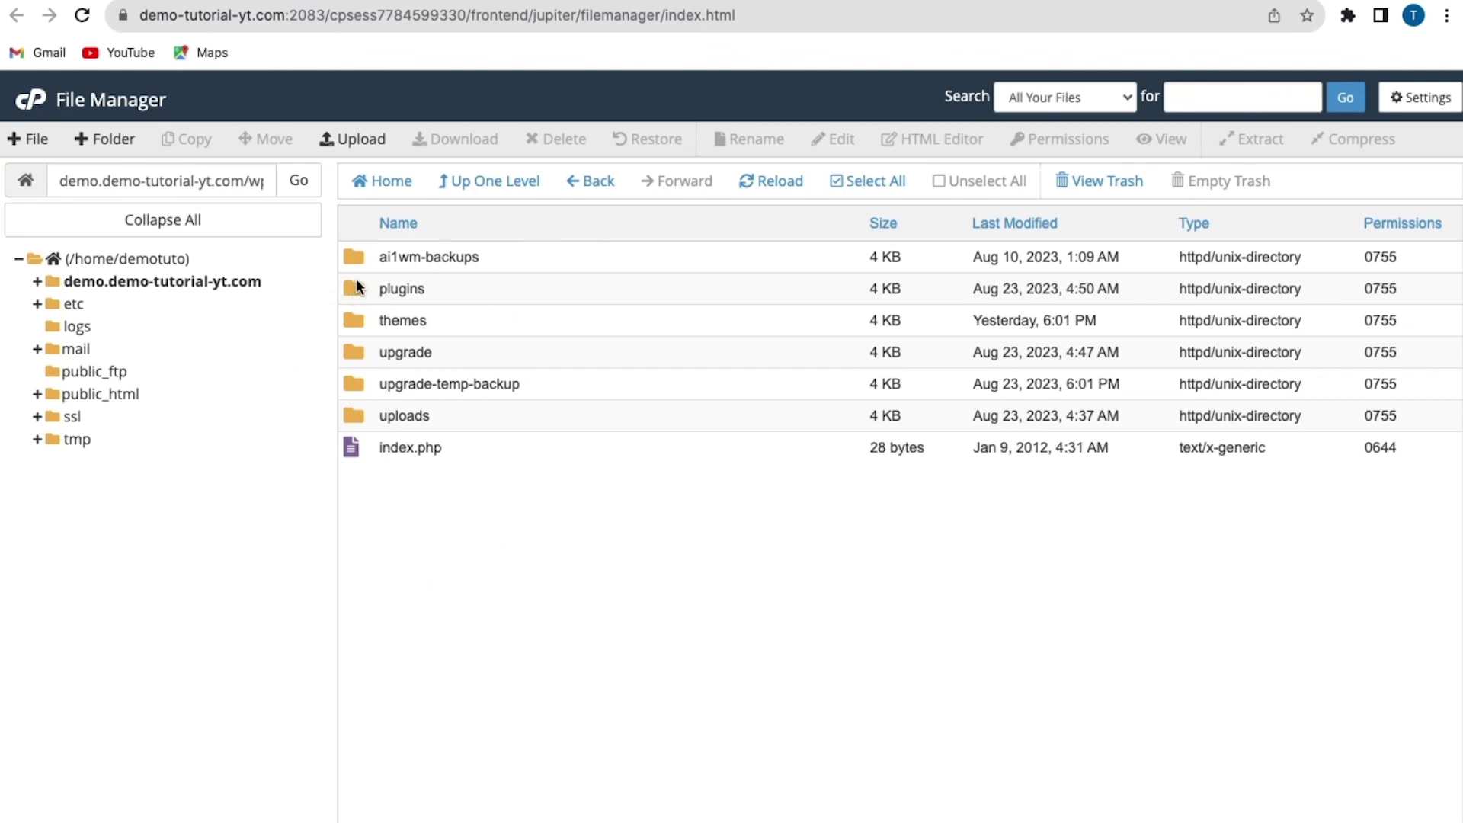
{"action": "right_click", "coordinate": [355, 292]}
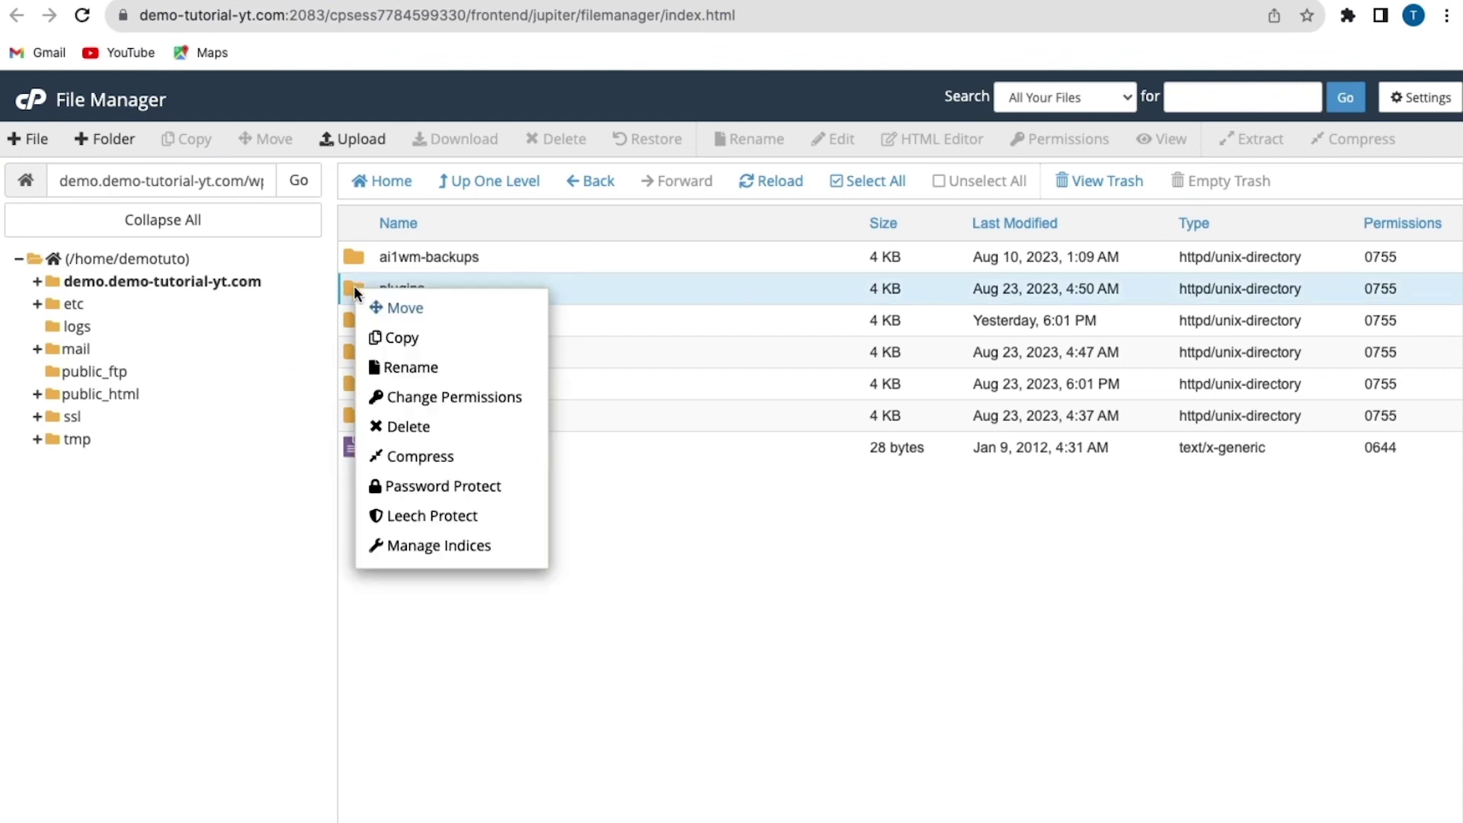
{"action": "left_click", "coordinate": [425, 368]}
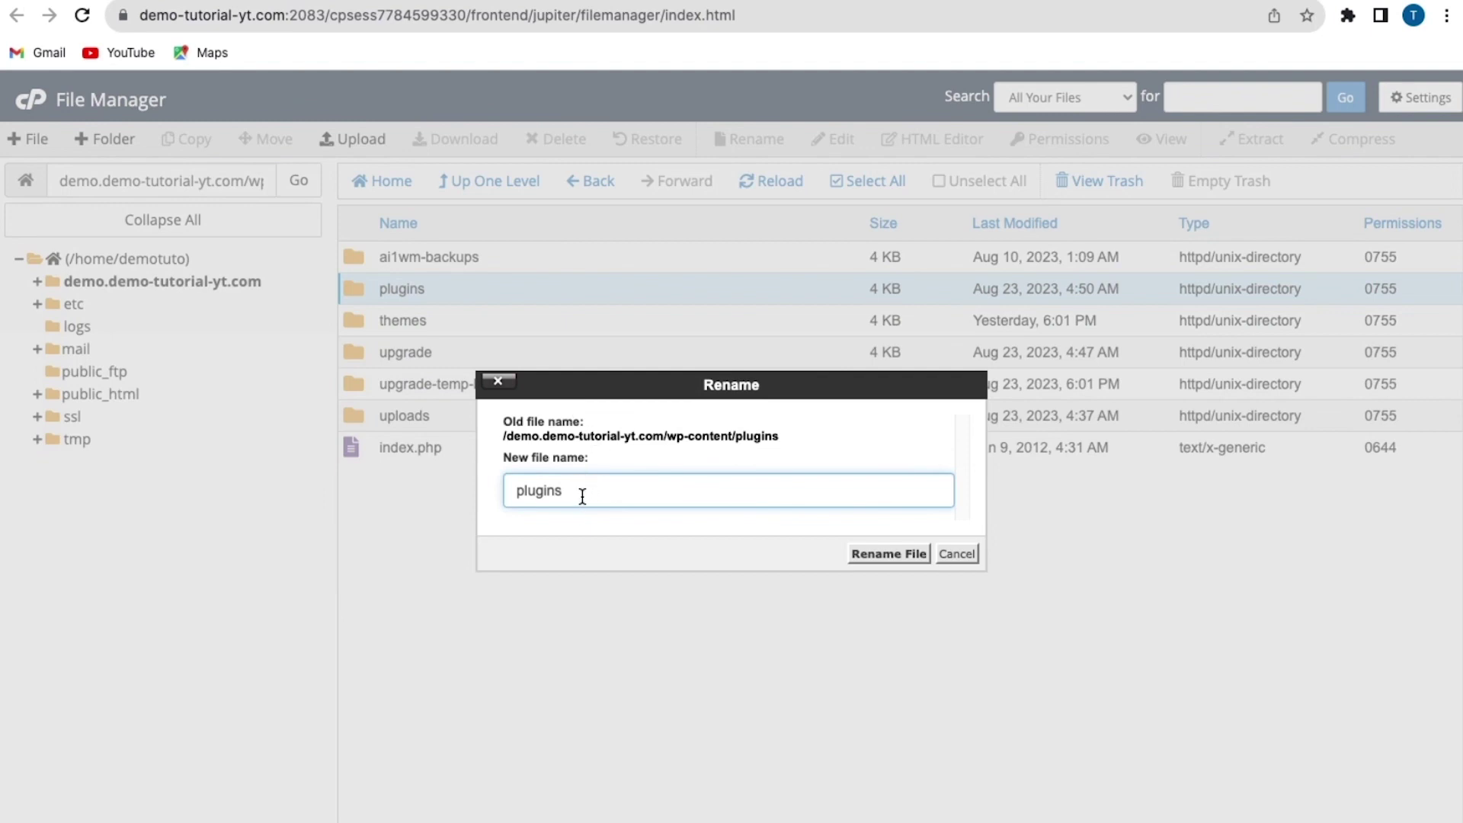
{"action": "type", "text": "old"}
{"action": "left_click", "coordinate": [873, 554]}
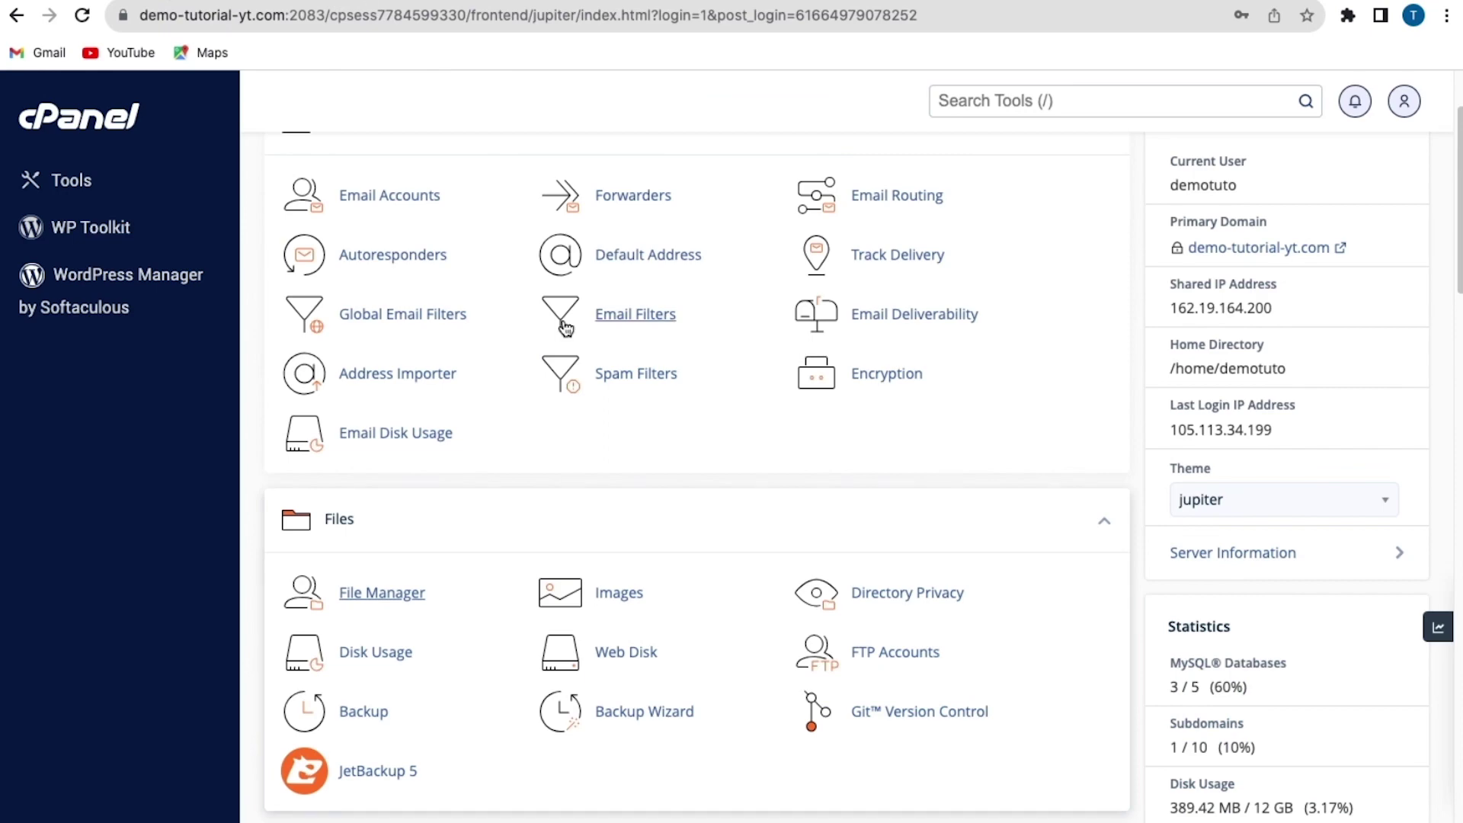
Reopen the File Manager from cPanel and rename the pluginsold folder in the demo site's wp-content folder back to plugins
{"action": "left_click", "coordinate": [371, 591]}
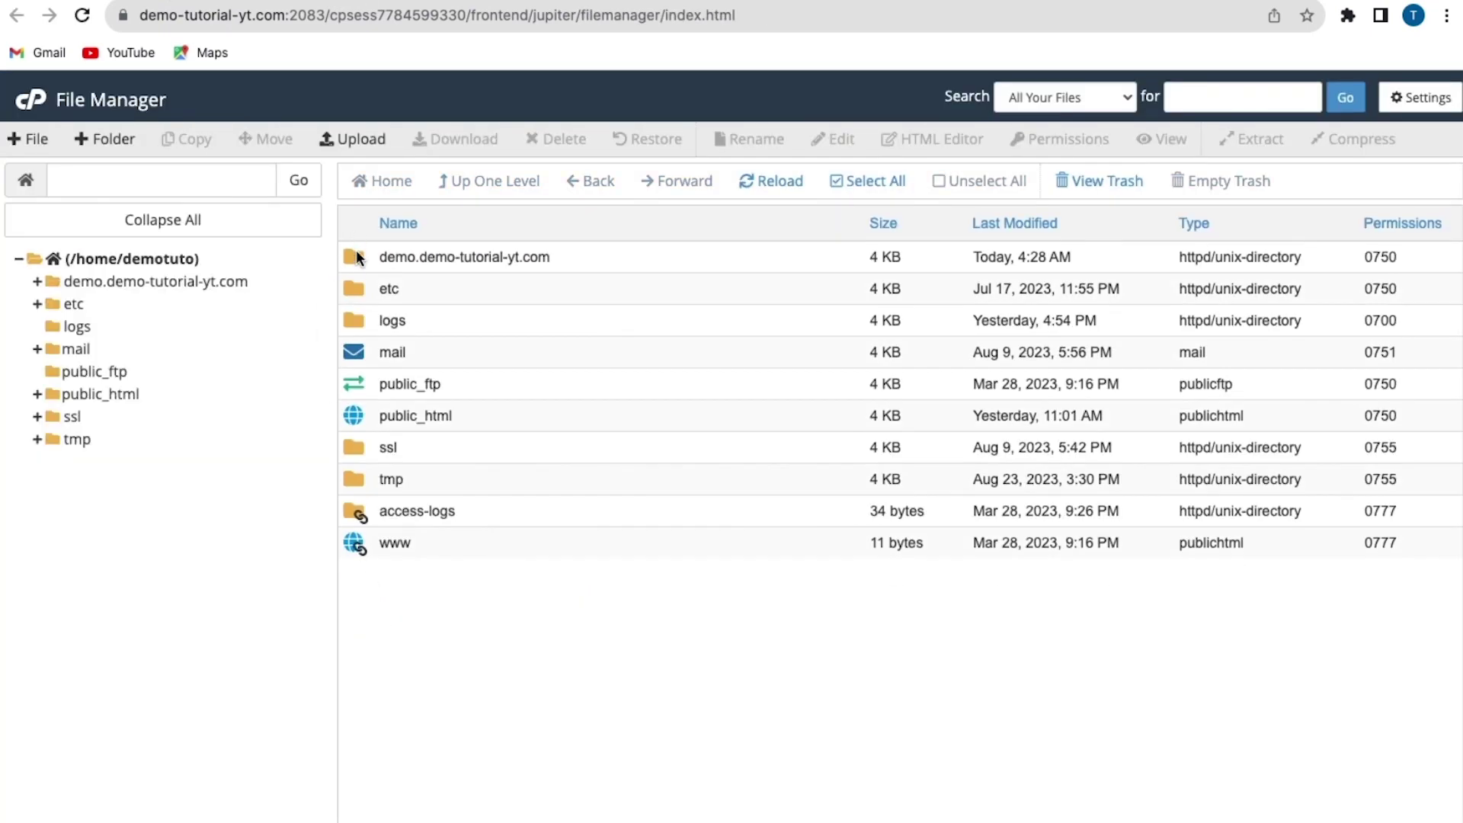
{"action": "double_click", "coordinate": [356, 257]}
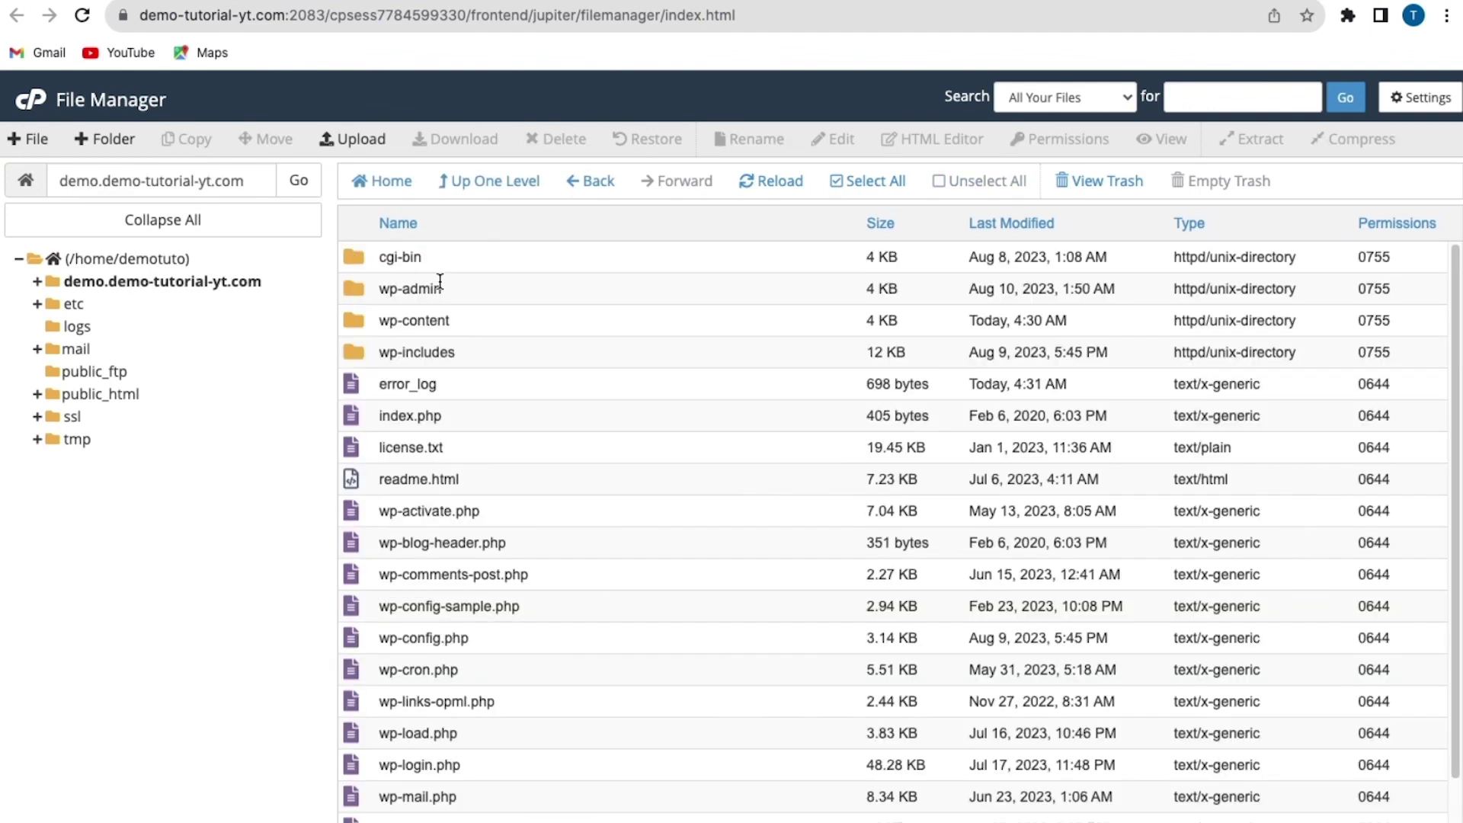
{"action": "double_click", "coordinate": [358, 322]}
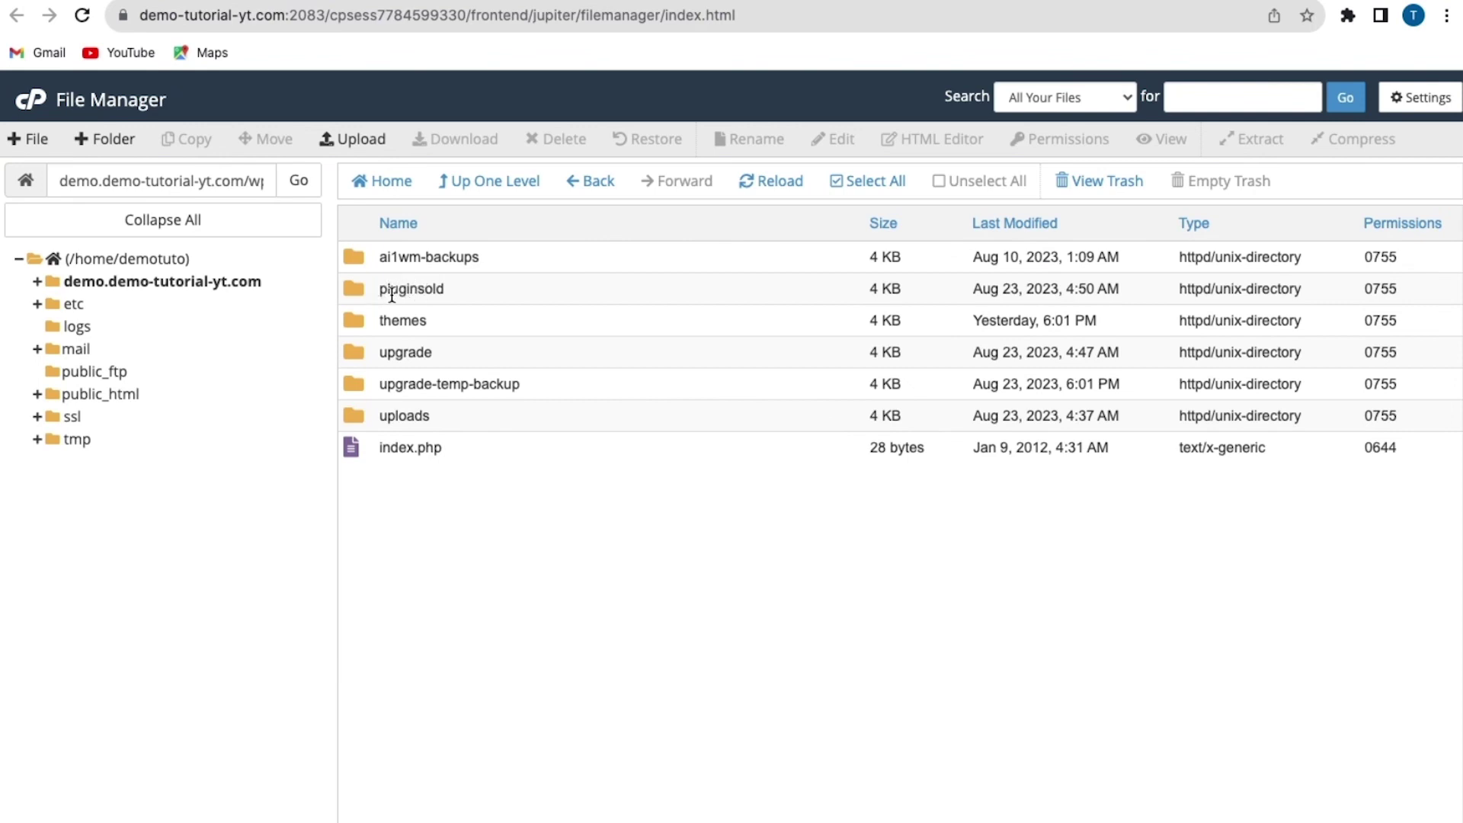
{"action": "right_click", "coordinate": [358, 288]}
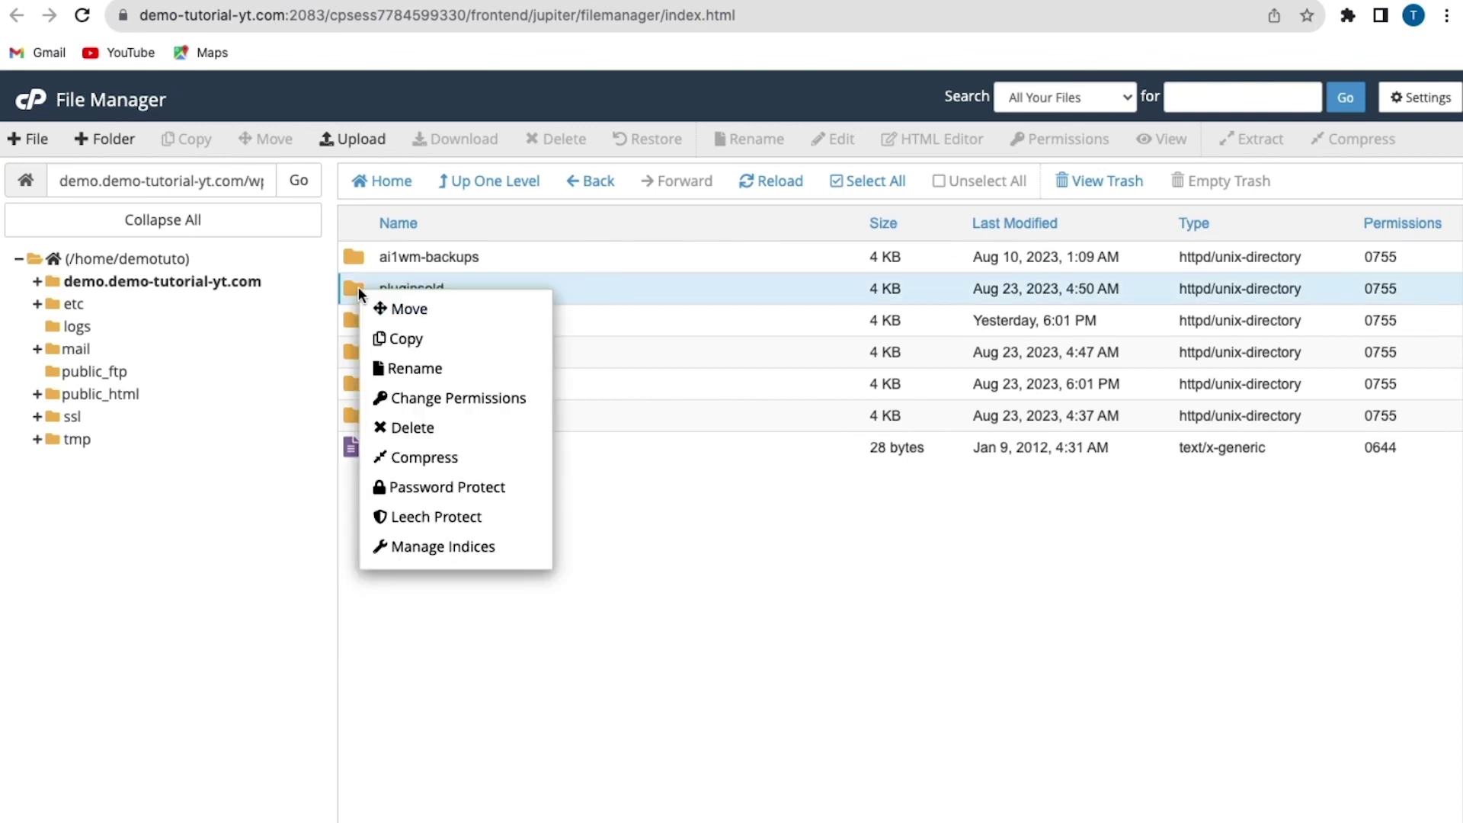
{"action": "left_click", "coordinate": [488, 371]}
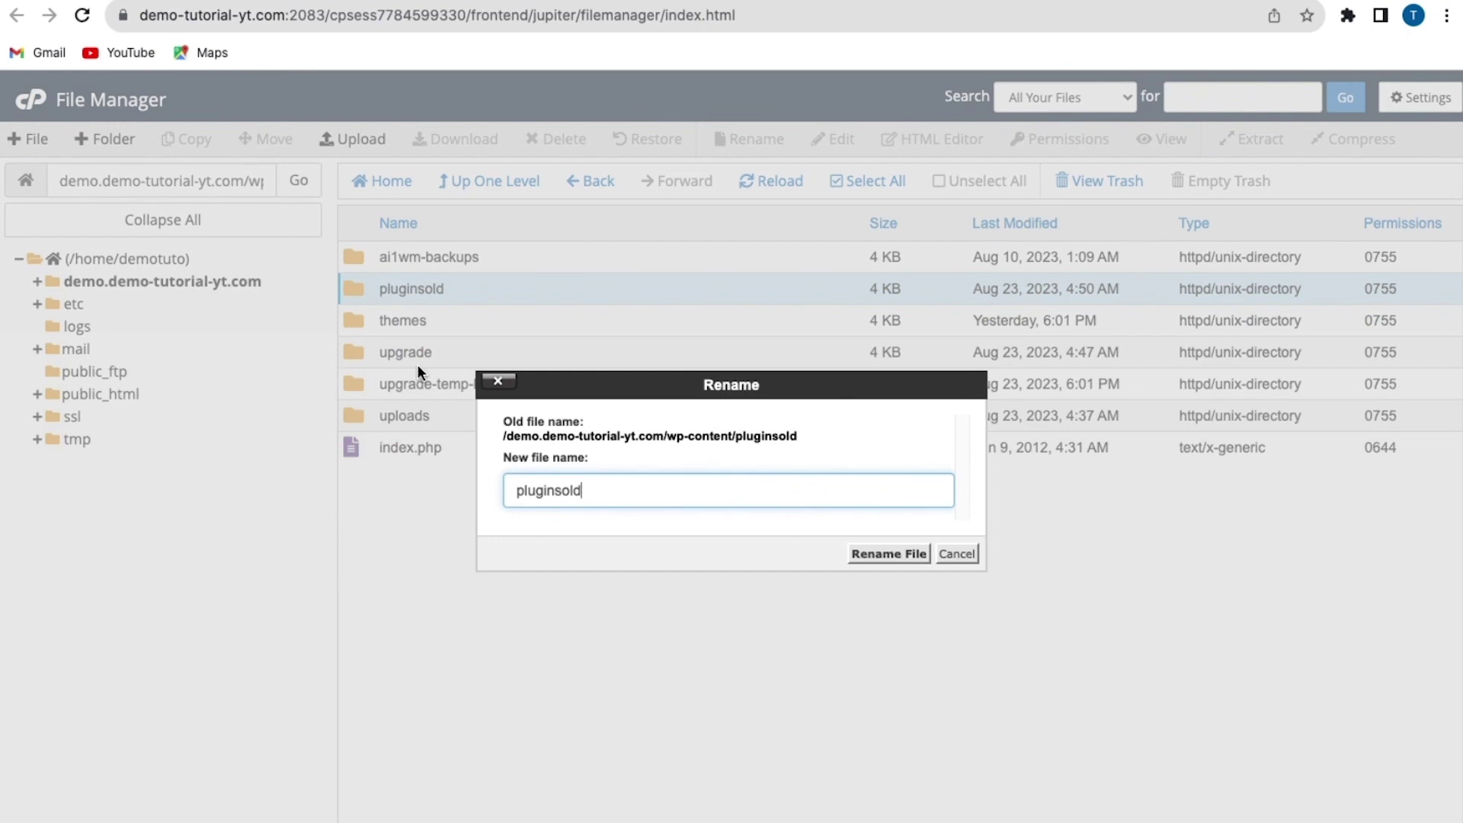
{"action": "key", "text": "BackSpace"}
{"action": "key", "text": "BackSpace"}
{"action": "key", "text": "BackSpace"}
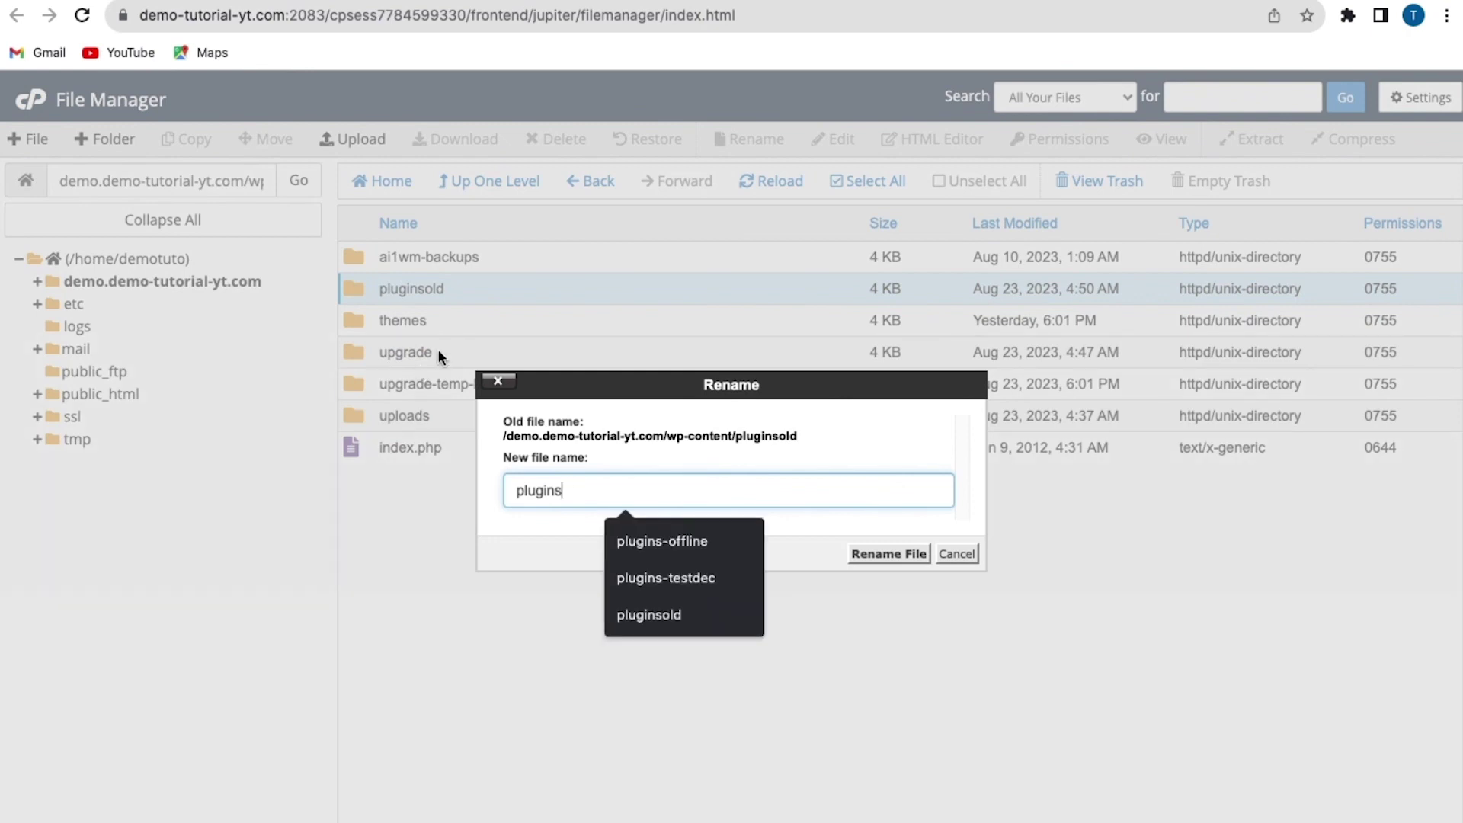
{"action": "left_click", "coordinate": [903, 558]}
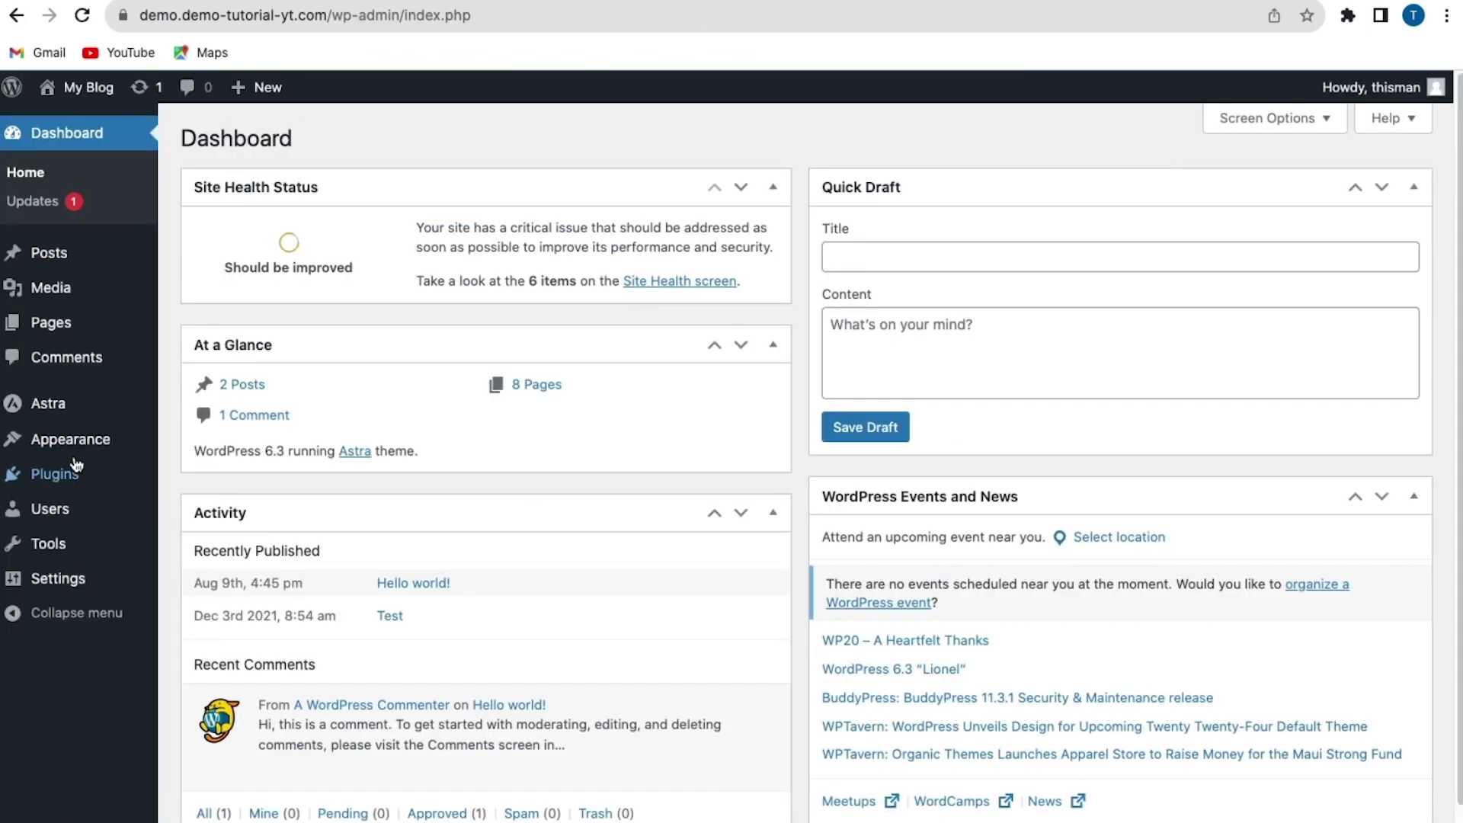
In the WordPress admin's installed plugins, activate CartFlows and Checkout Plugins - Stripe for WooCommerce, and review the plugin list
{"action": "mouse_move", "coordinate": [105, 479]}
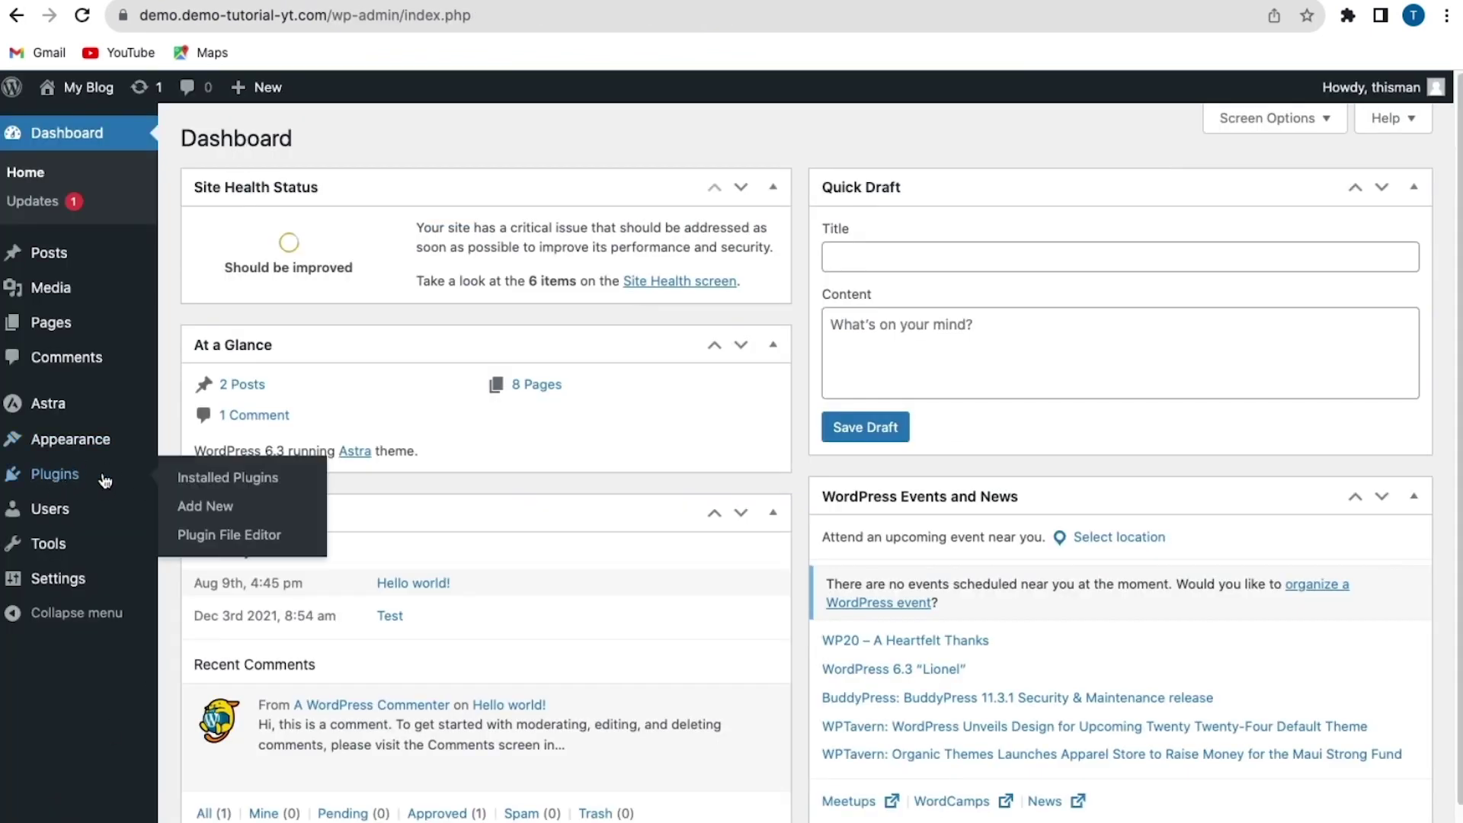
{"action": "left_click", "coordinate": [266, 485]}
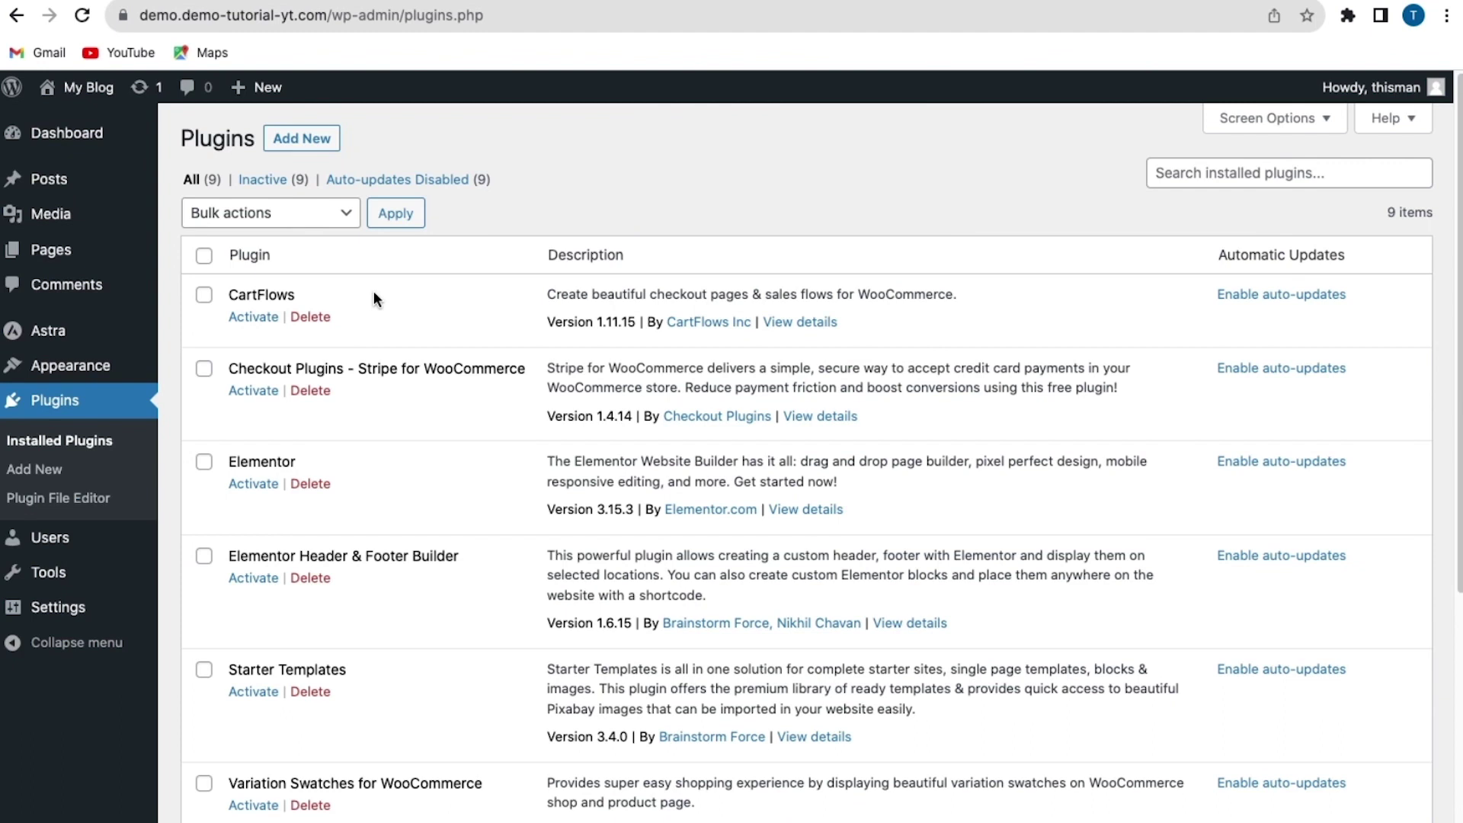
{"action": "left_click", "coordinate": [252, 318]}
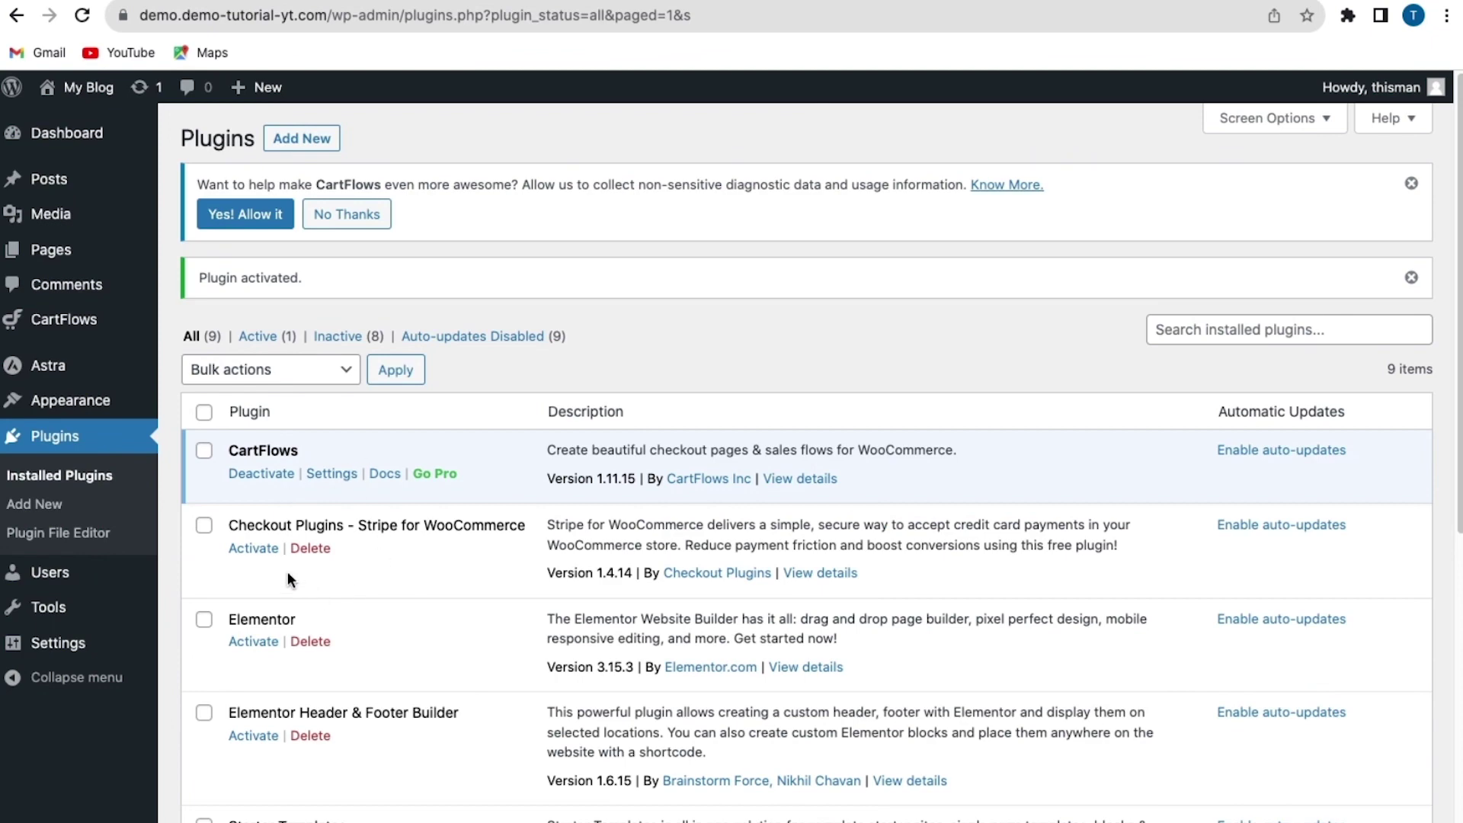
{"action": "left_click", "coordinate": [259, 550]}
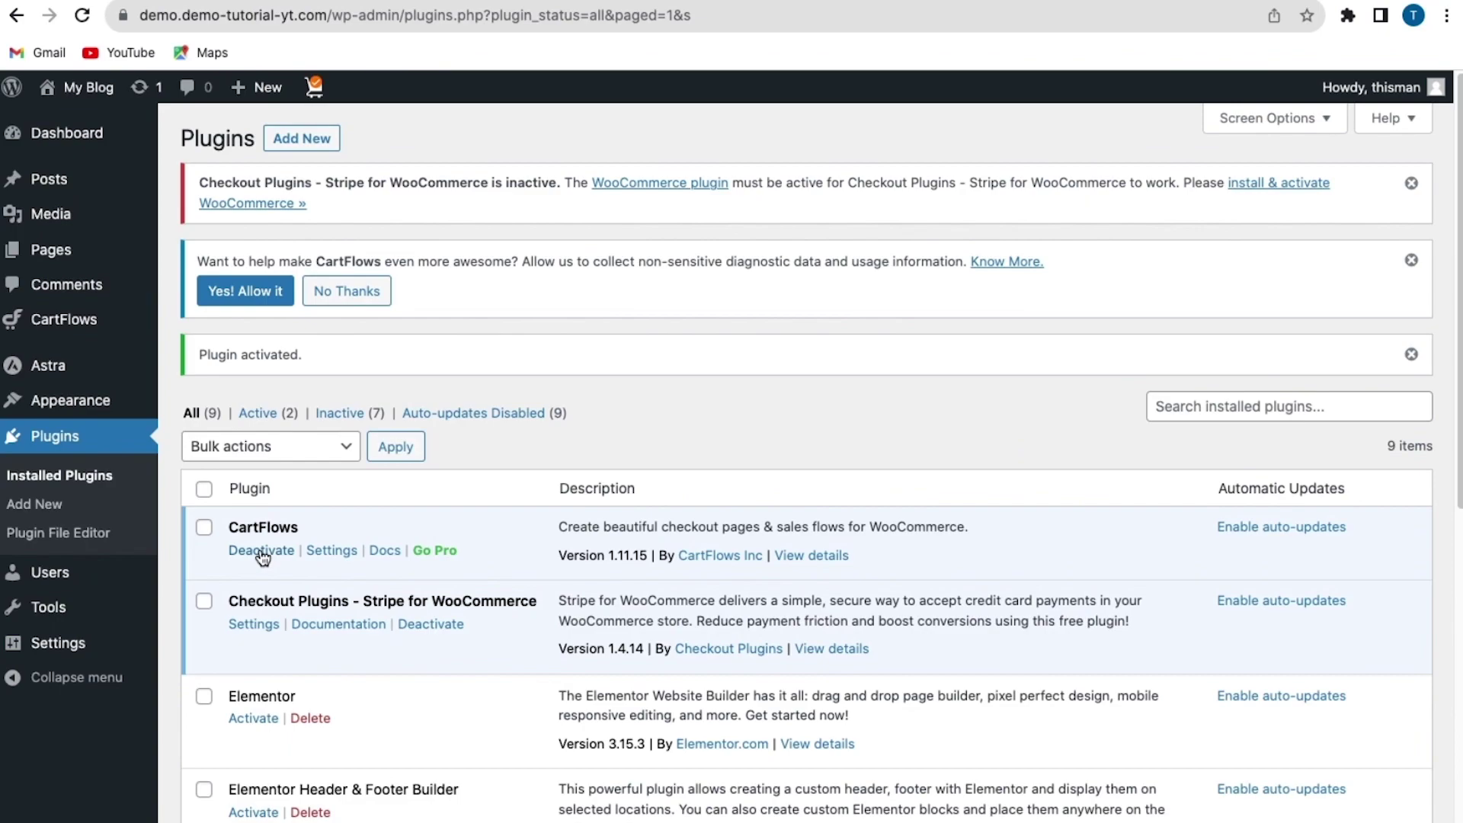
{"action": "scroll", "coordinate": [264, 557], "scroll_direction": "down", "scroll_amount": 9}
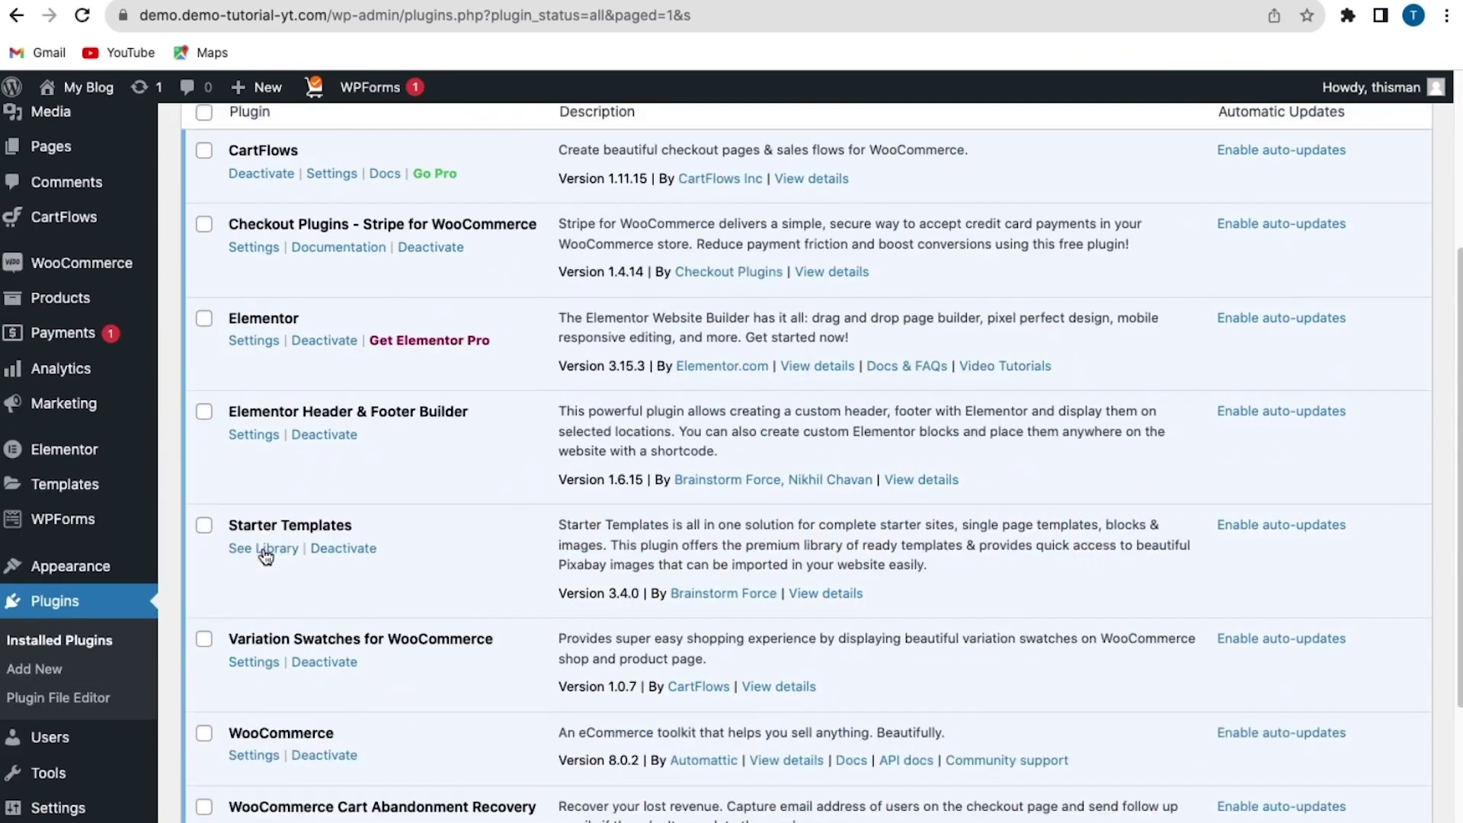
{"action": "scroll", "coordinate": [263, 557], "scroll_direction": "up", "scroll_amount": 9}
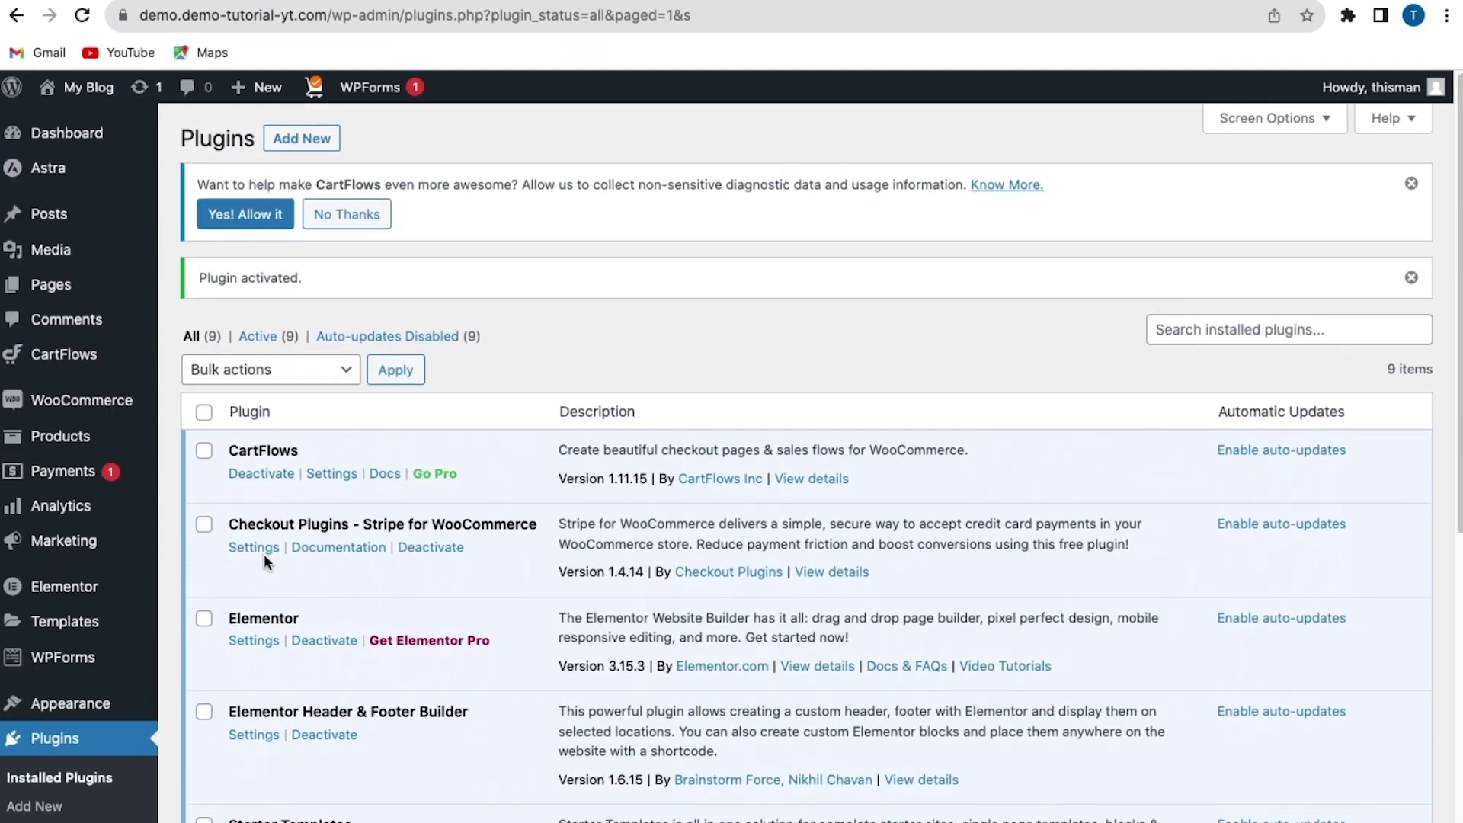
Look through the installed plugins list from CartFlows to WPForms Lite to check which plugins are active
{"action": "scroll", "coordinate": [263, 556], "scroll_direction": "down", "scroll_amount": 7}
{"action": "scroll", "coordinate": [263, 557], "scroll_direction": "down", "scroll_amount": 2}
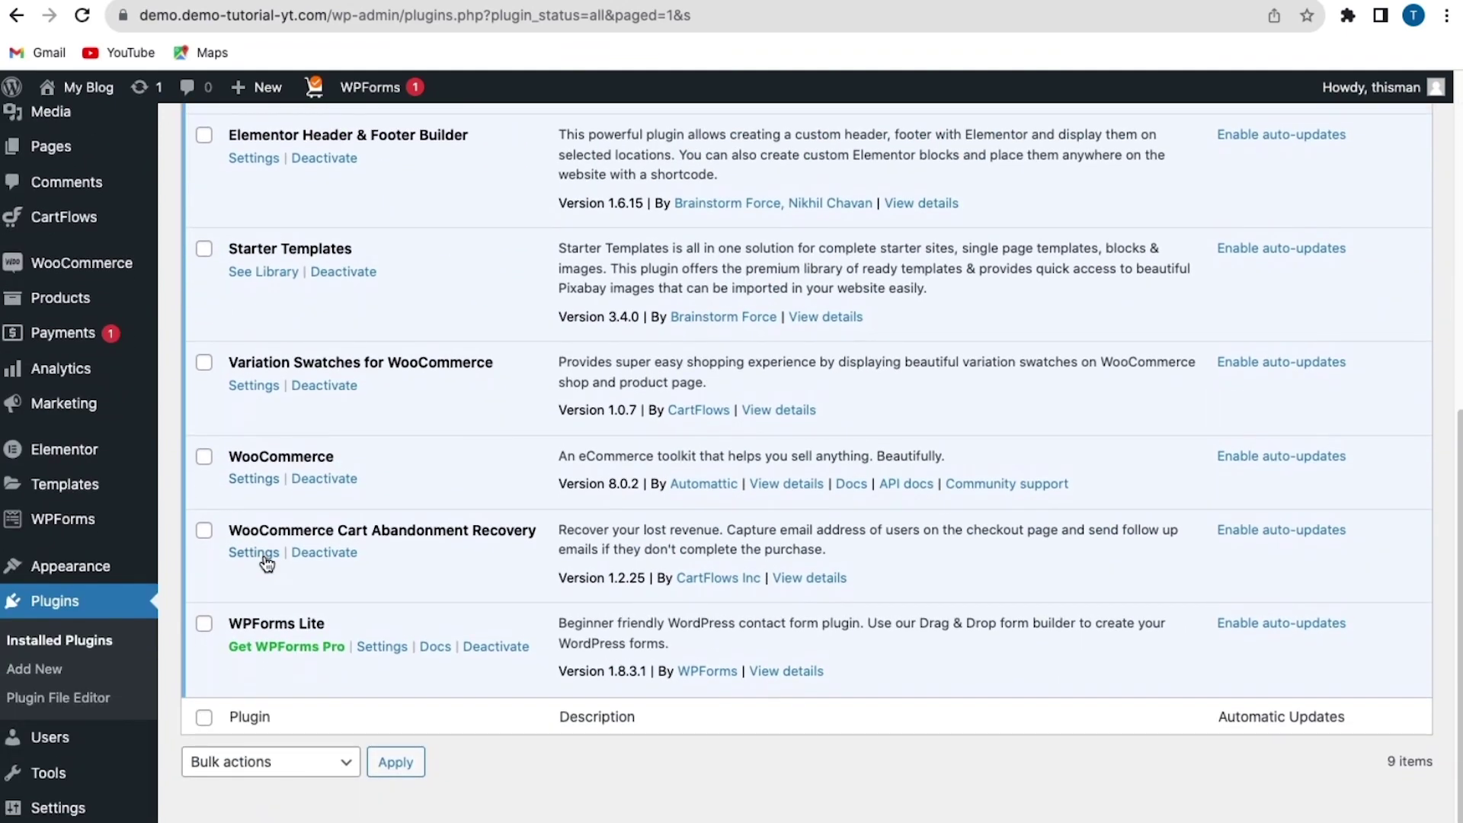
{"action": "scroll", "coordinate": [267, 563], "scroll_direction": "up", "scroll_amount": 3}
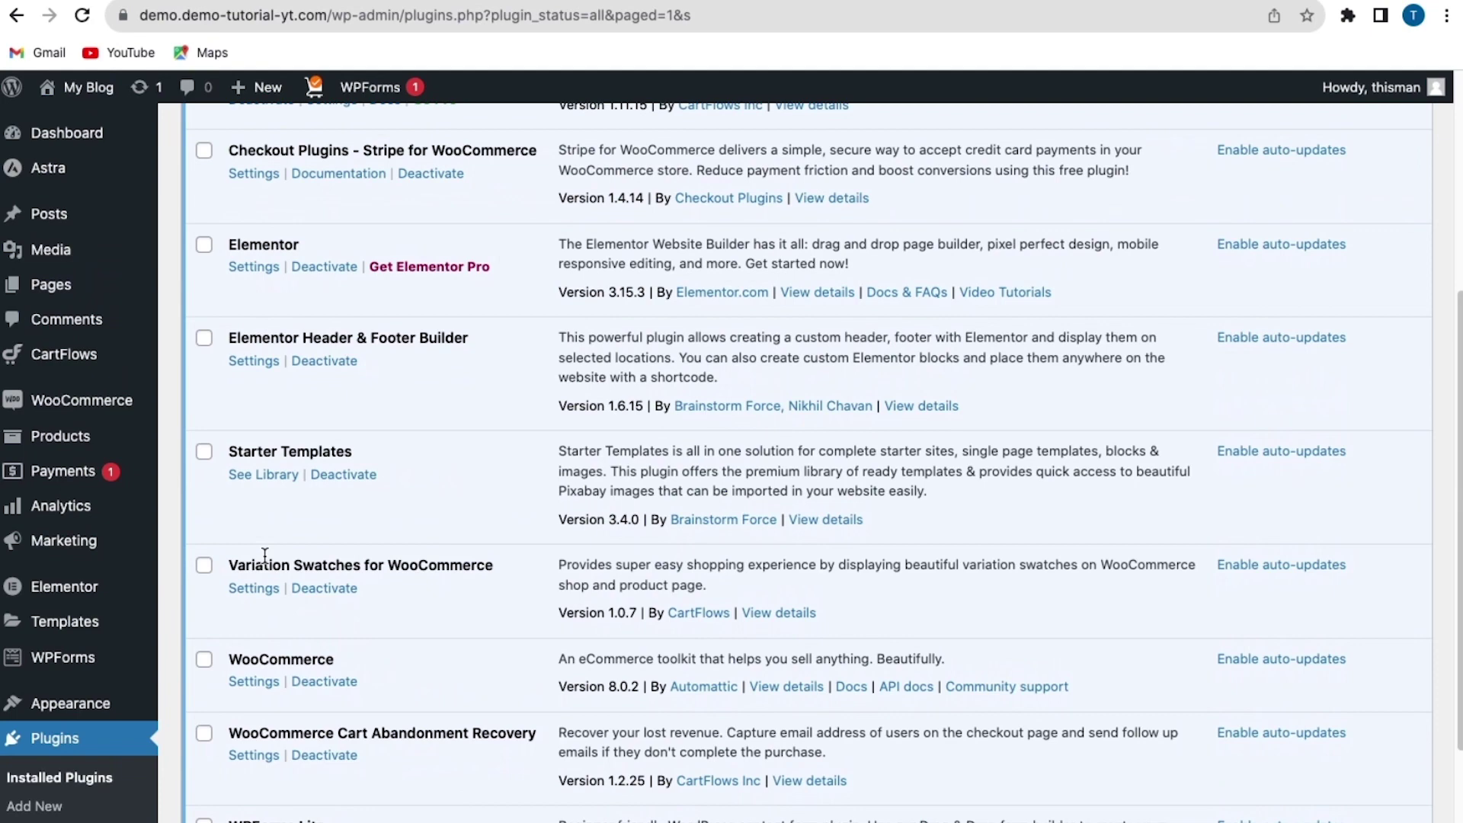
{"action": "scroll", "coordinate": [264, 557], "scroll_direction": "up", "scroll_amount": 5}
{"action": "mouse_move", "coordinate": [55, 140]}
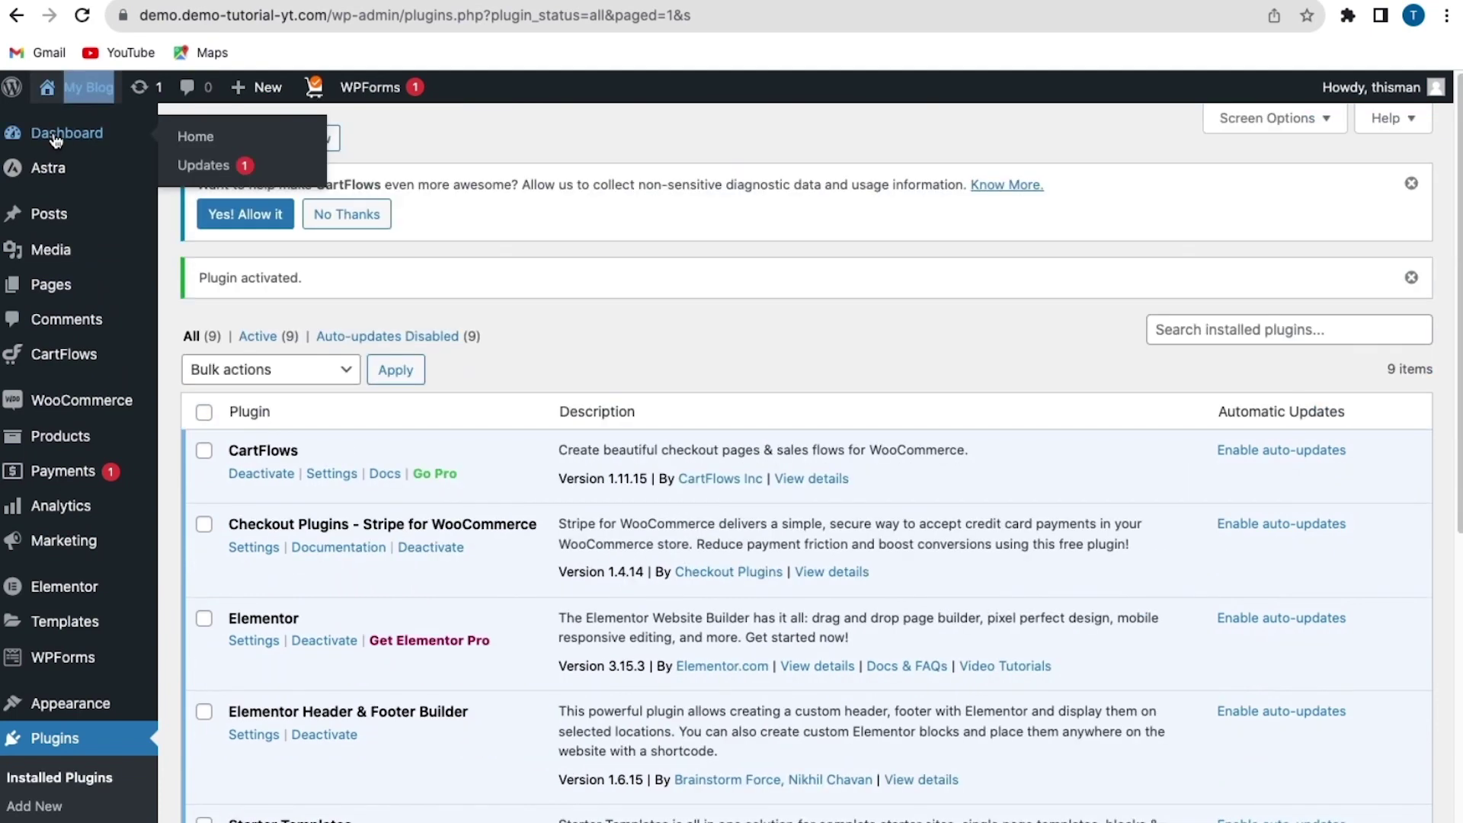
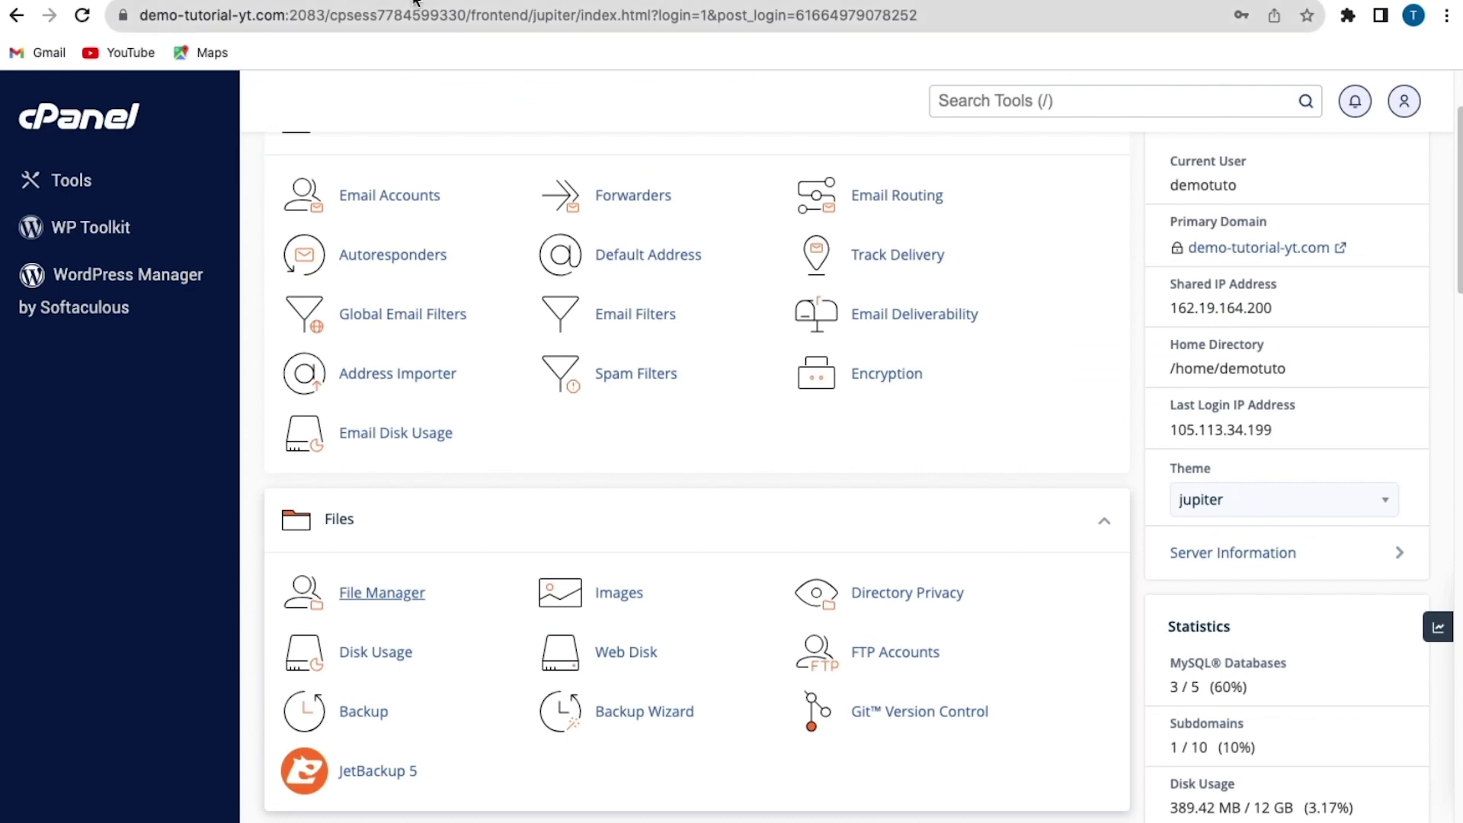
Switch to cPanel's File Manager, open the demo.demo-tutorial-yt.com folder and inspect the wp-admin folder's permissions without changing them
{"action": "left_click", "coordinate": [390, 602]}
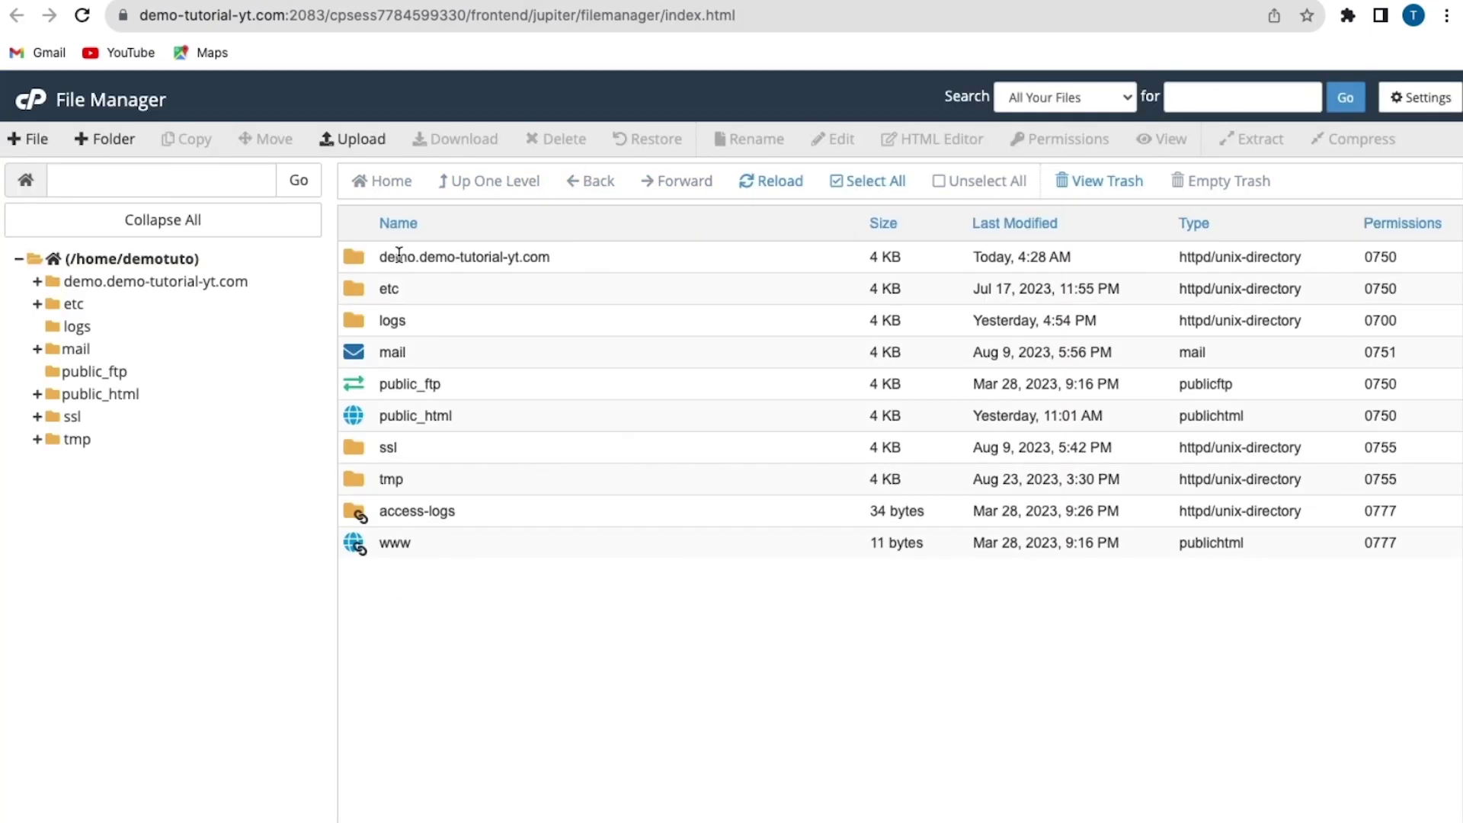
{"action": "double_click", "coordinate": [352, 259]}
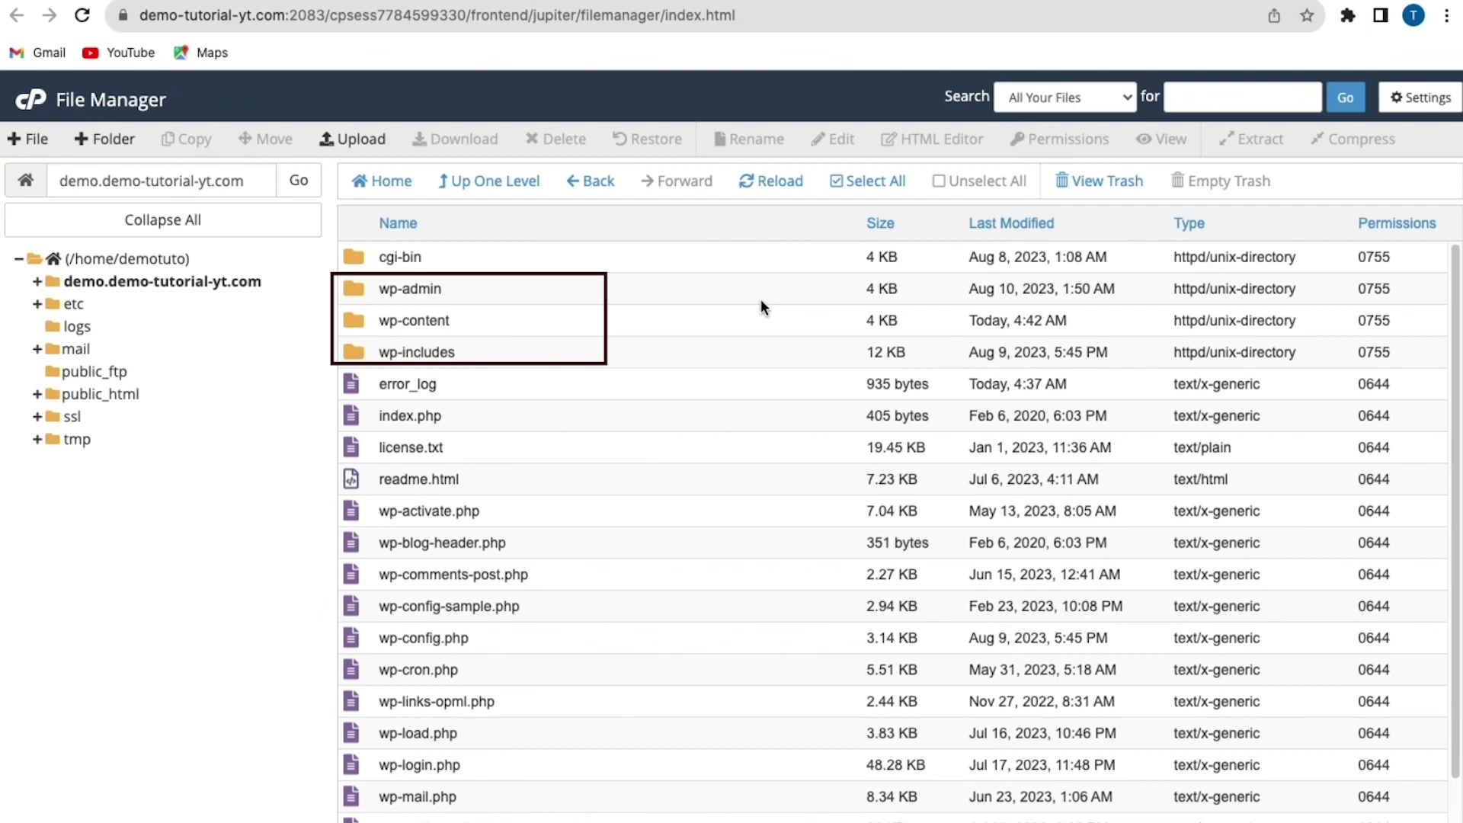
{"action": "left_click", "coordinate": [758, 299]}
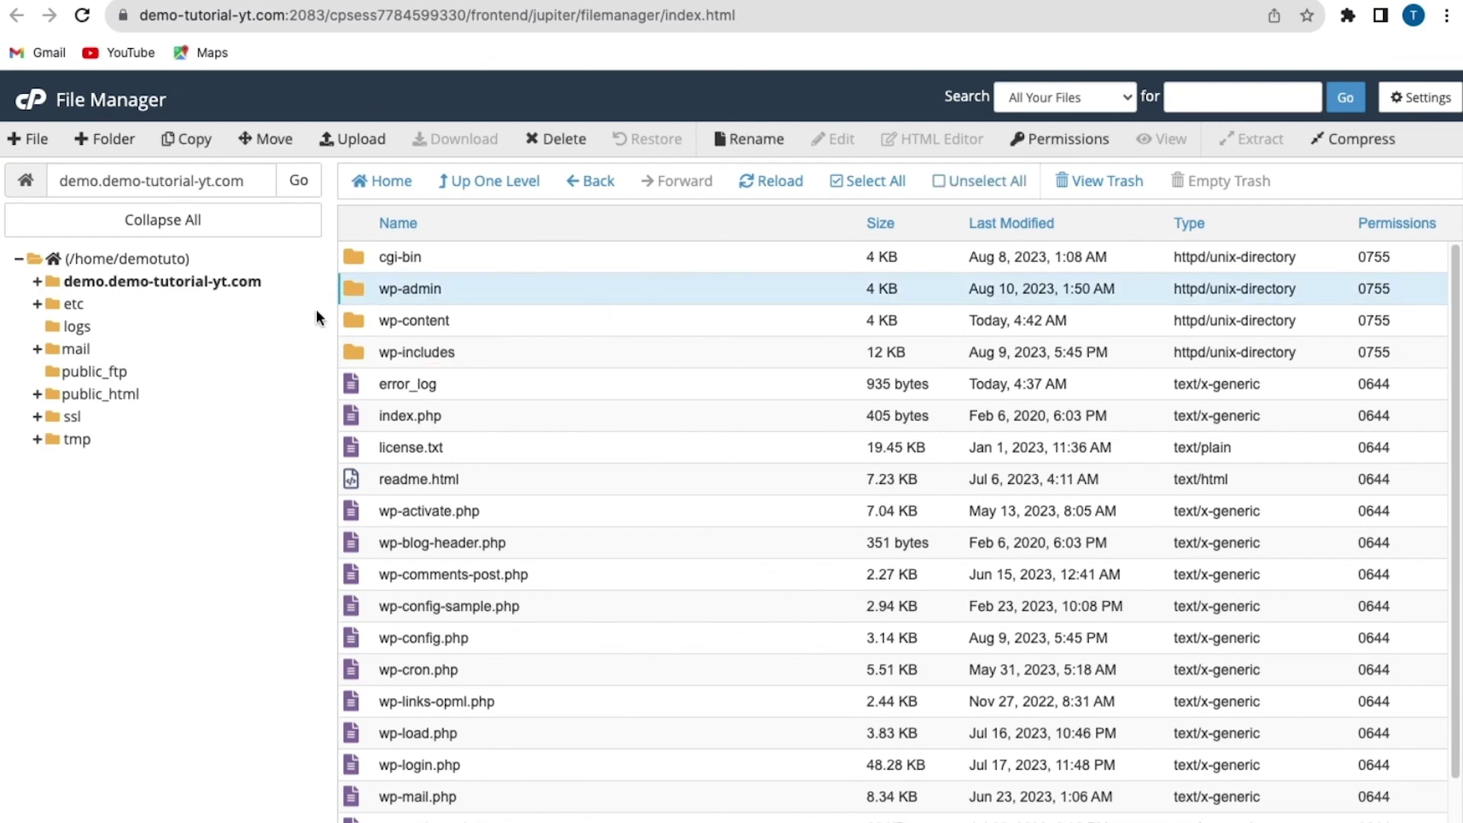
{"action": "right_click", "coordinate": [352, 289]}
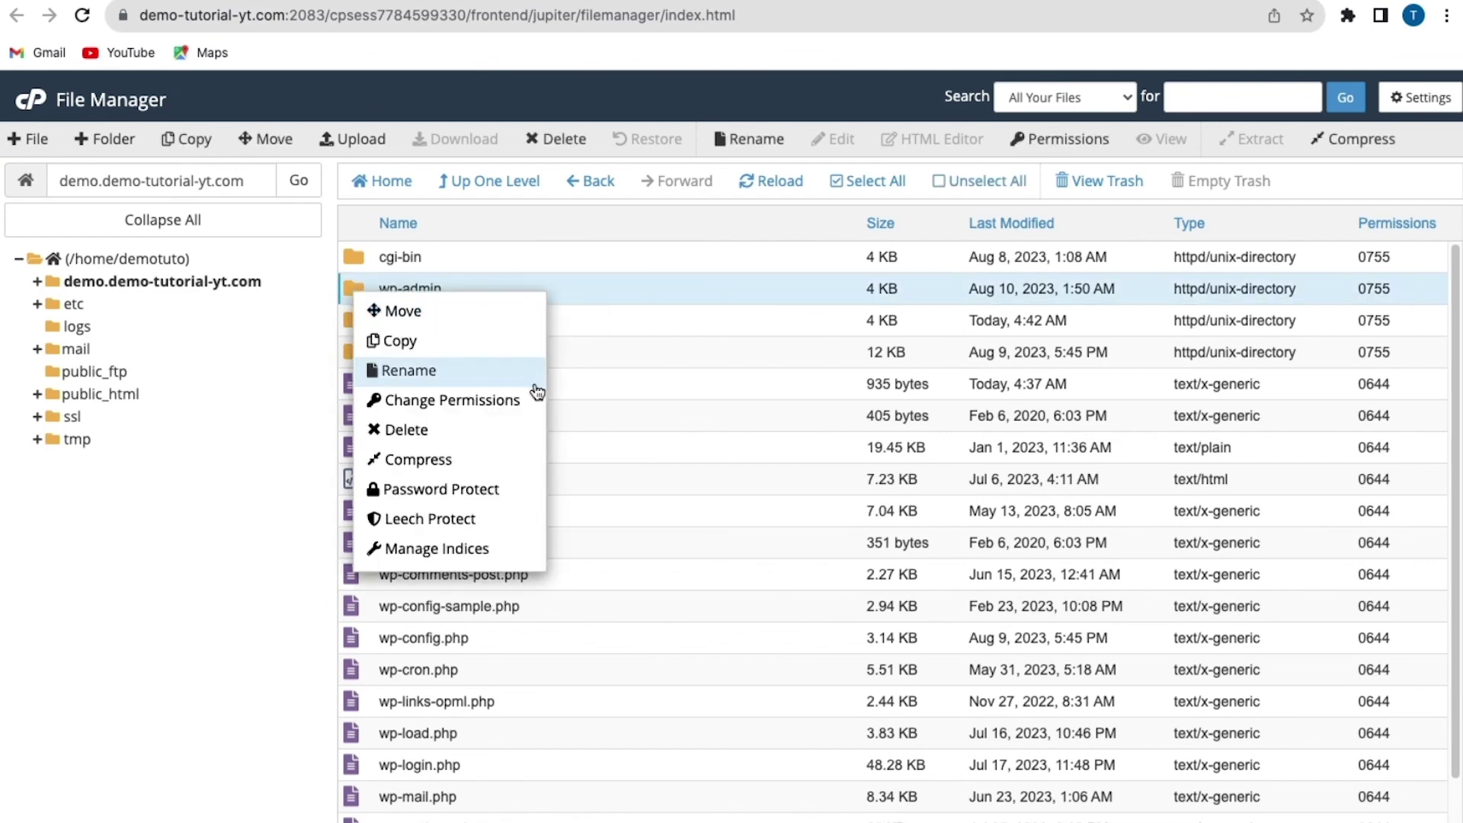
{"action": "left_click", "coordinate": [404, 404]}
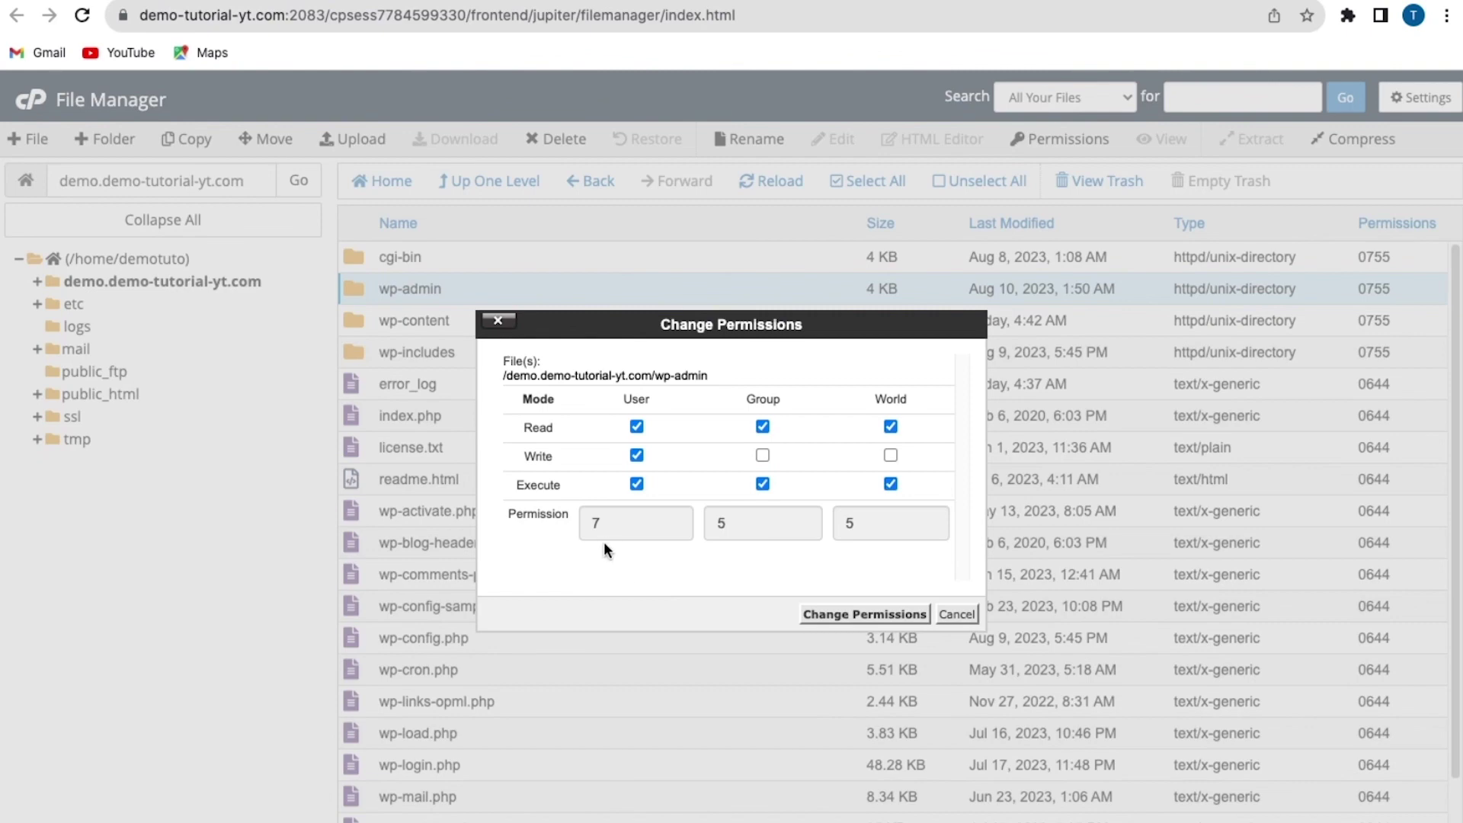
{"action": "left_click", "coordinate": [951, 615]}
Inspect the permission settings of the wp-content and wp-includes folders in the demo site's root, closing each dialog
{"action": "right_click", "coordinate": [350, 319]}
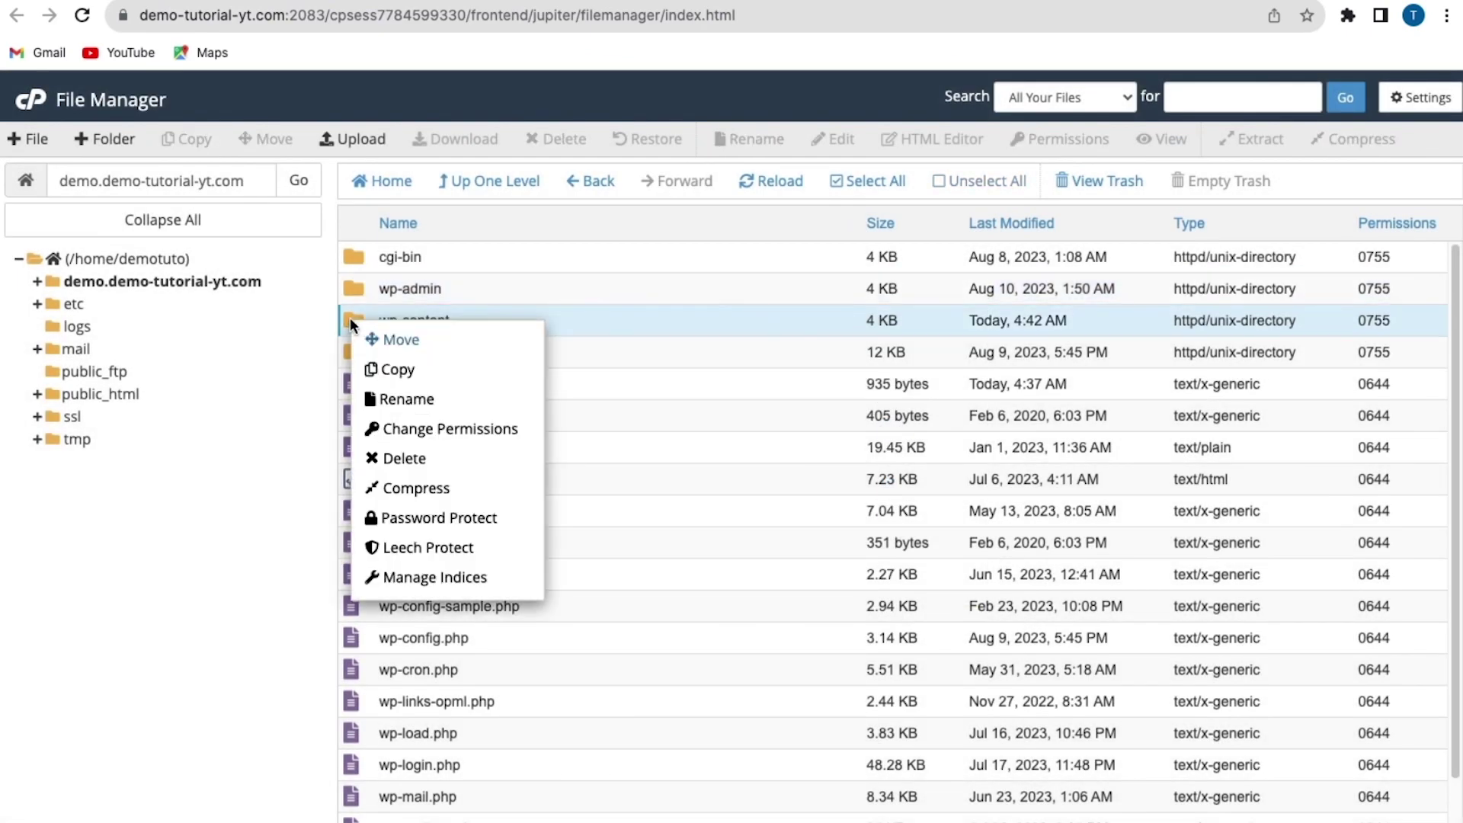
{"action": "left_click", "coordinate": [404, 427]}
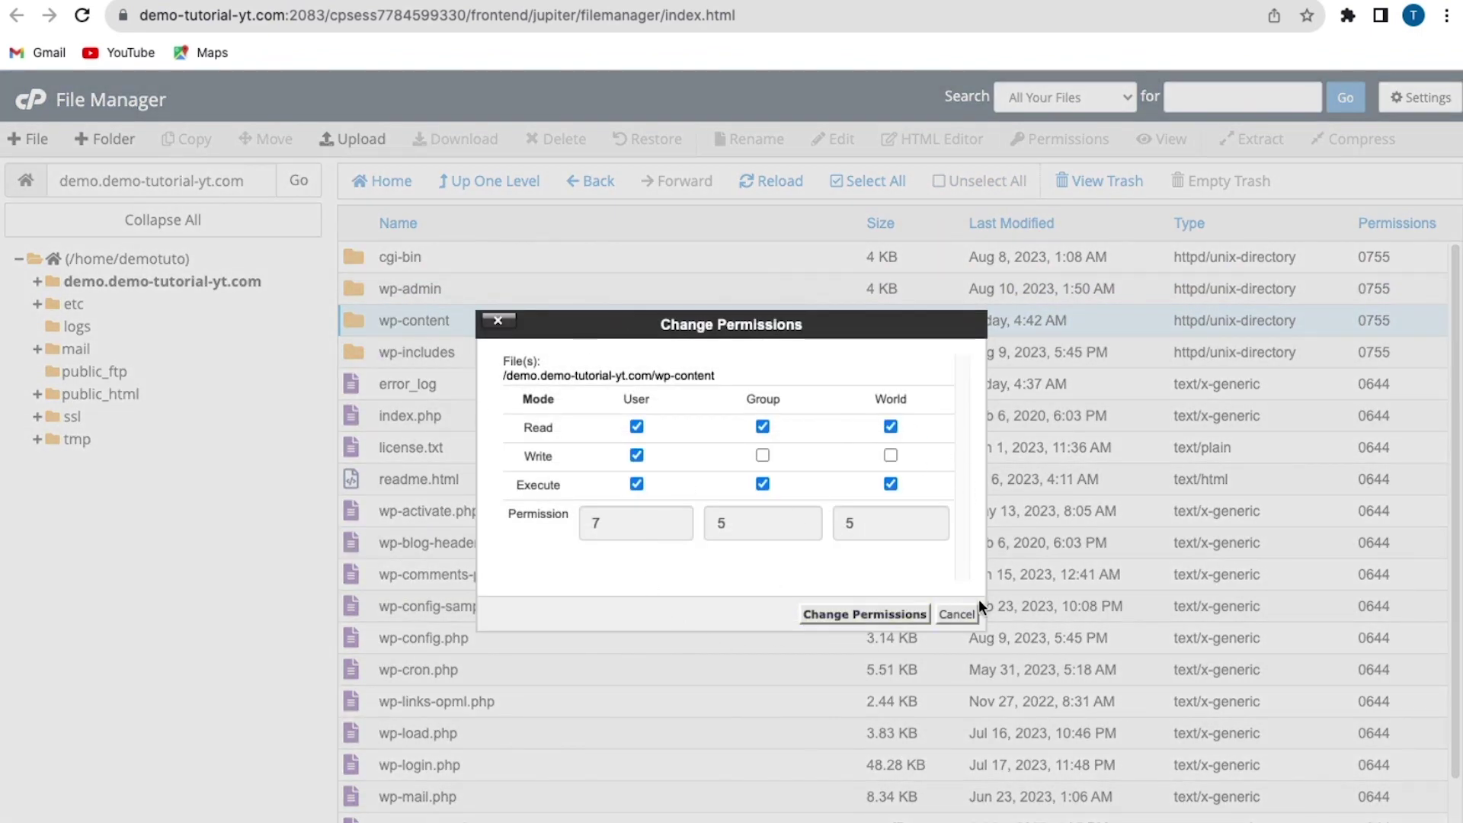
{"action": "left_click", "coordinate": [865, 613]}
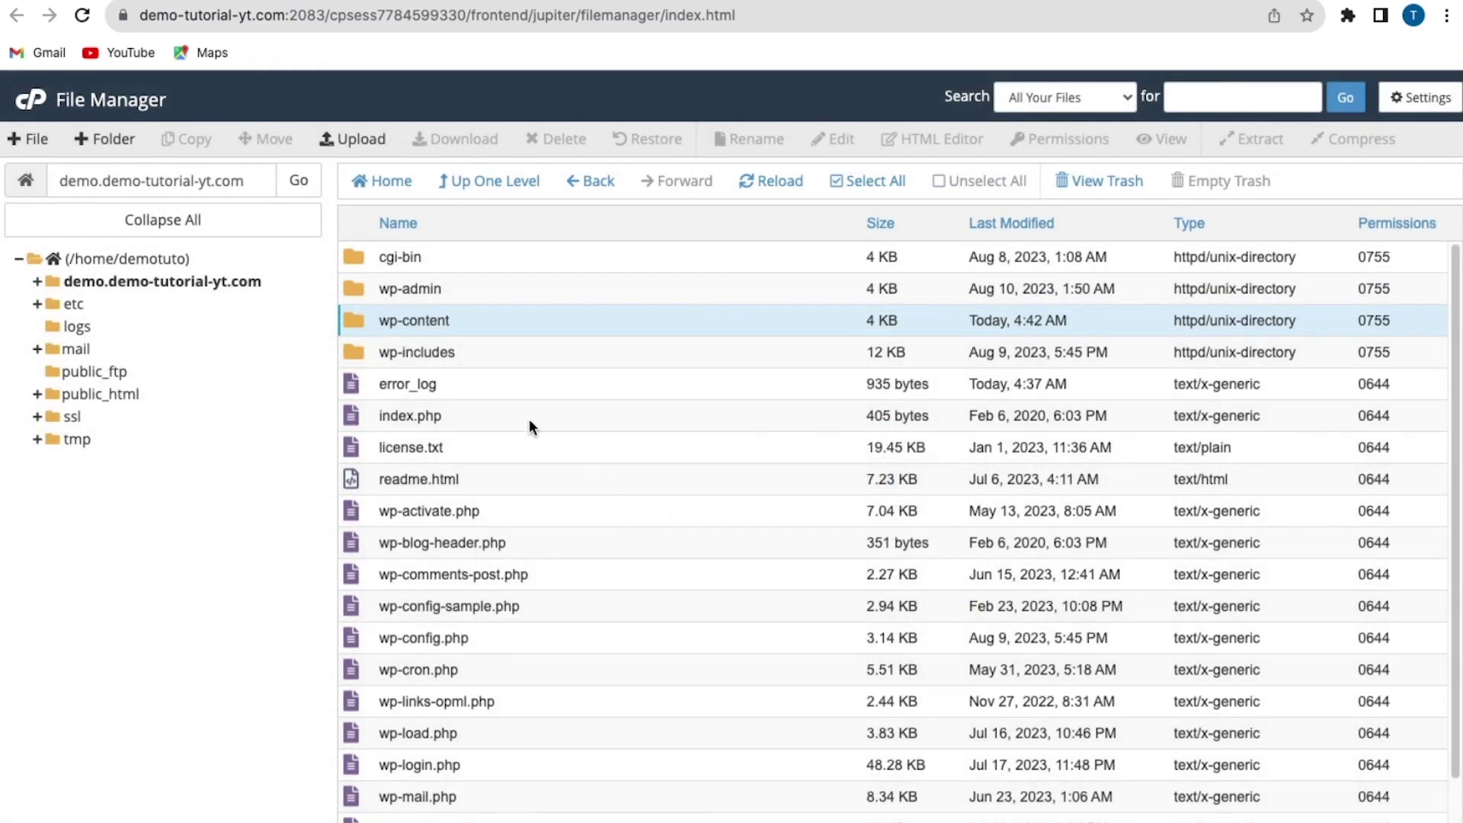
{"action": "right_click", "coordinate": [349, 354]}
{"action": "left_click", "coordinate": [435, 467]}
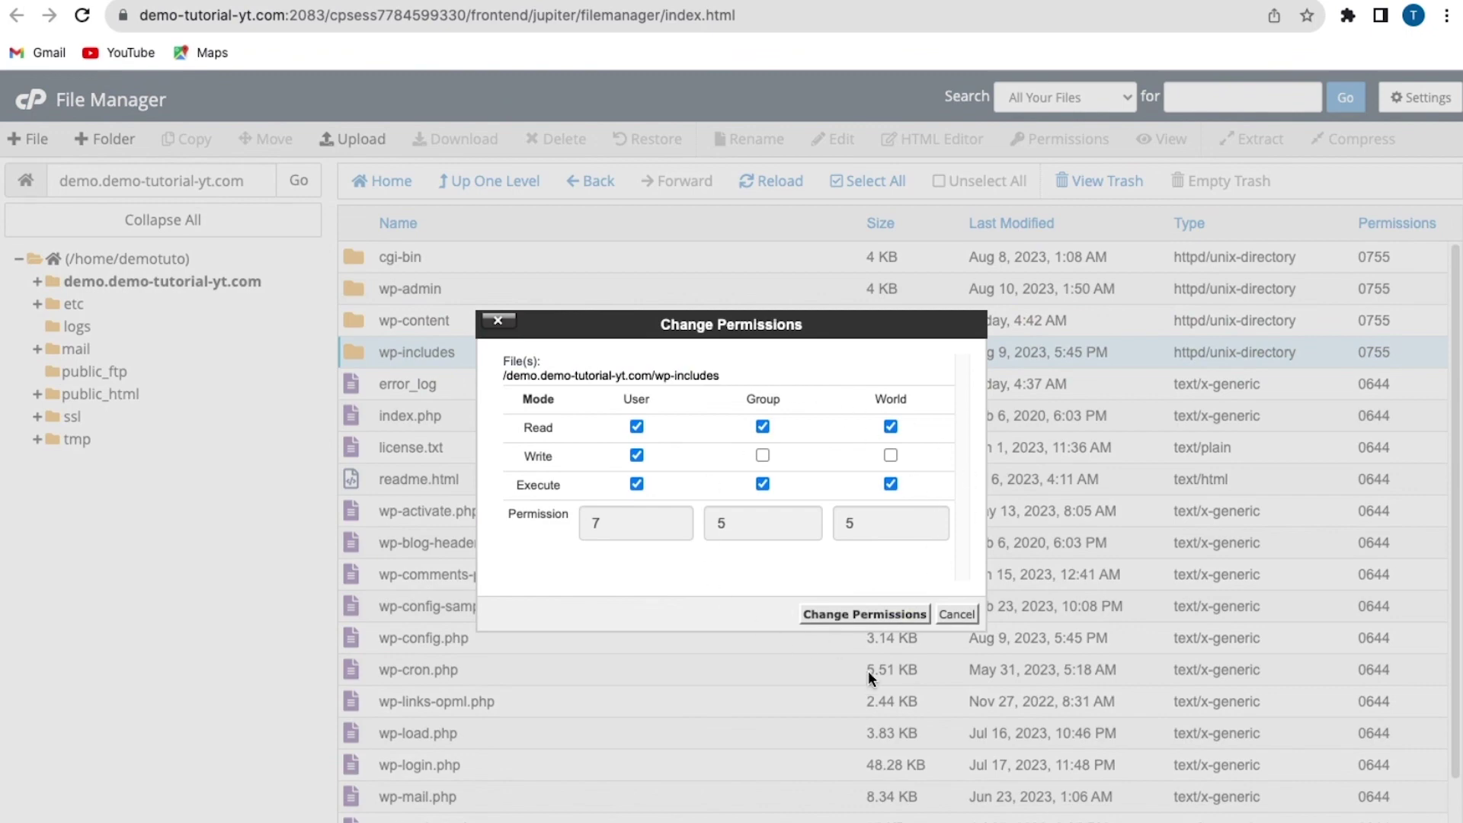
{"action": "left_click", "coordinate": [966, 616]}
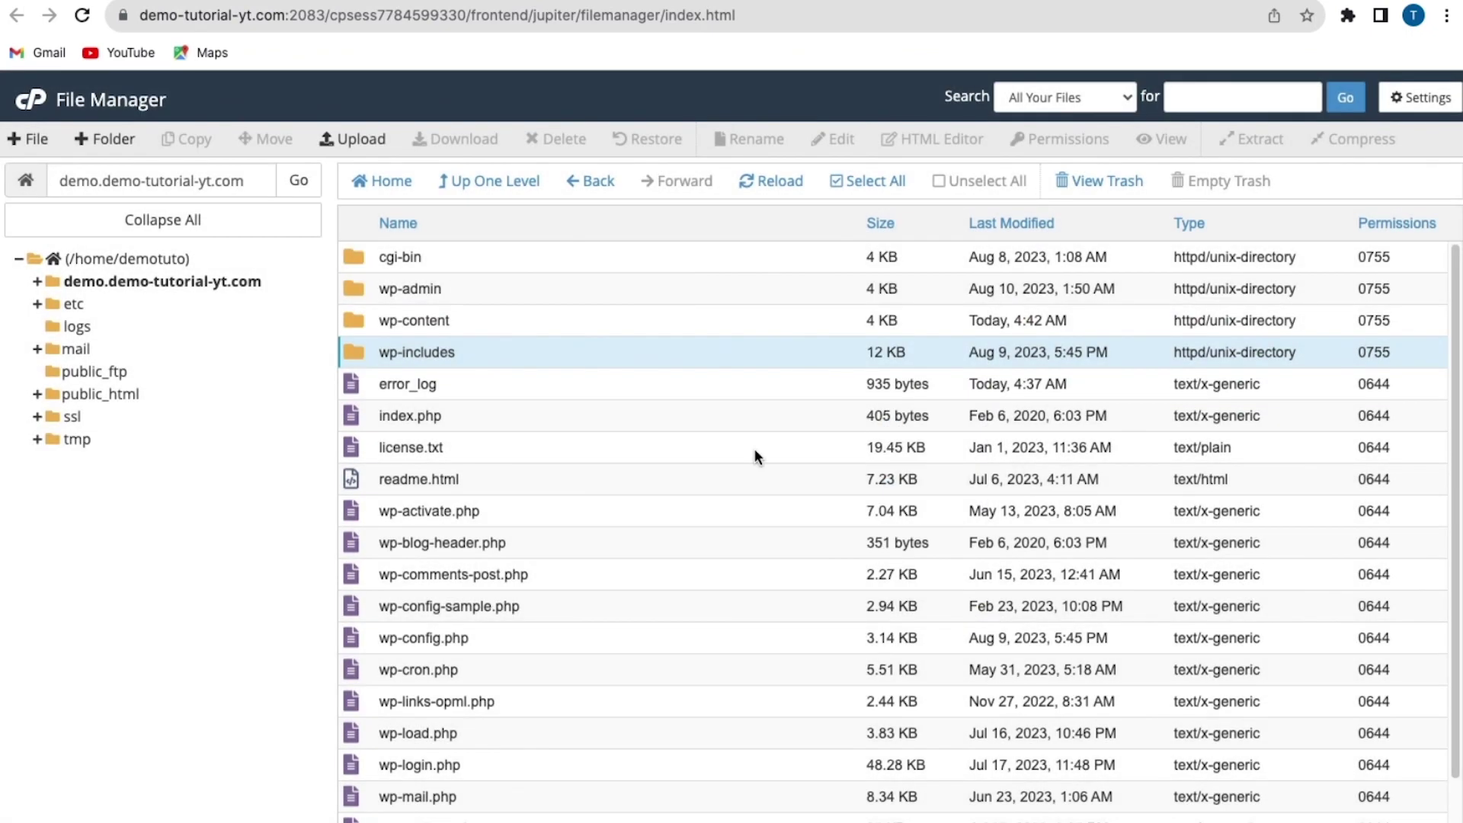